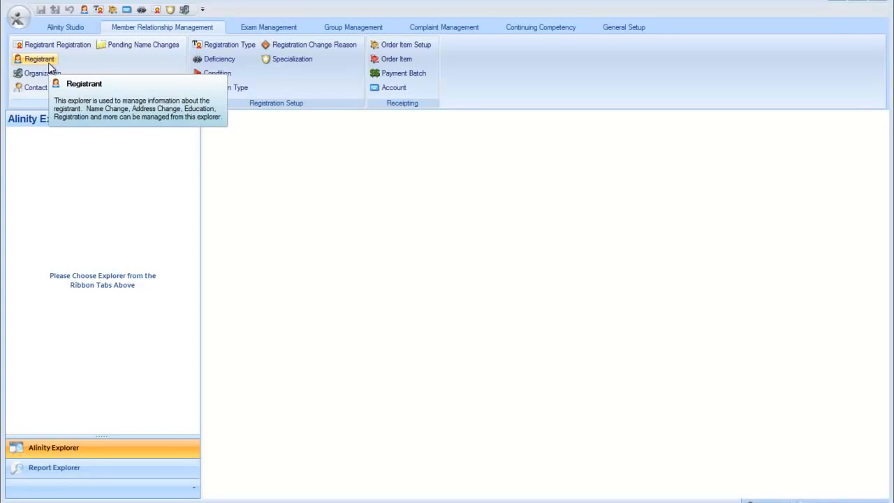
Step: Load the Registrant explorer and open a blank Create Registrant form from Quick Links
left_click(50, 67)
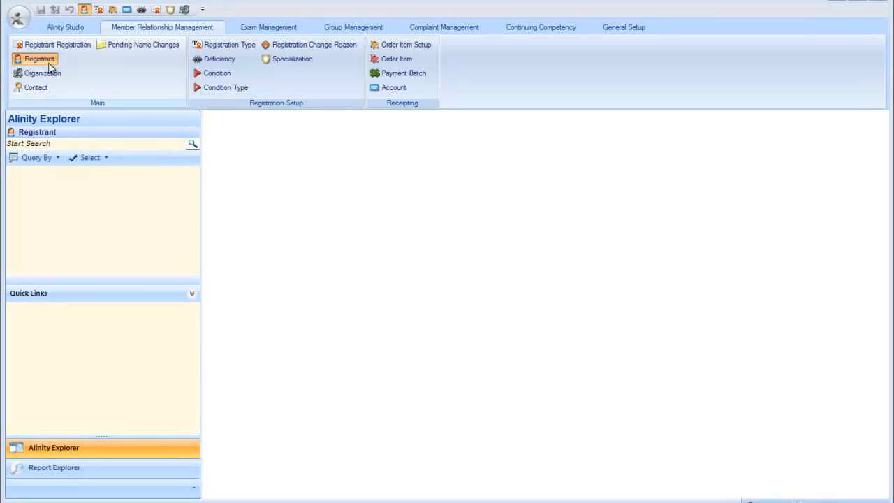
left_click(193, 295)
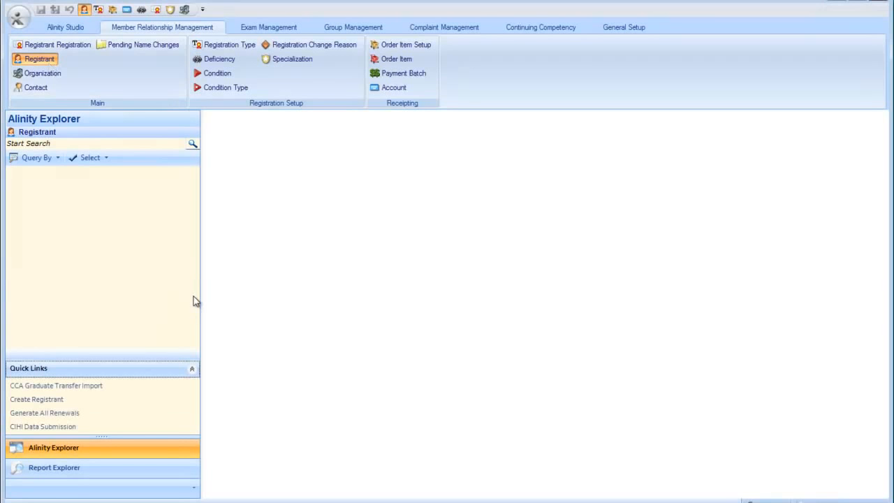
left_click(32, 402)
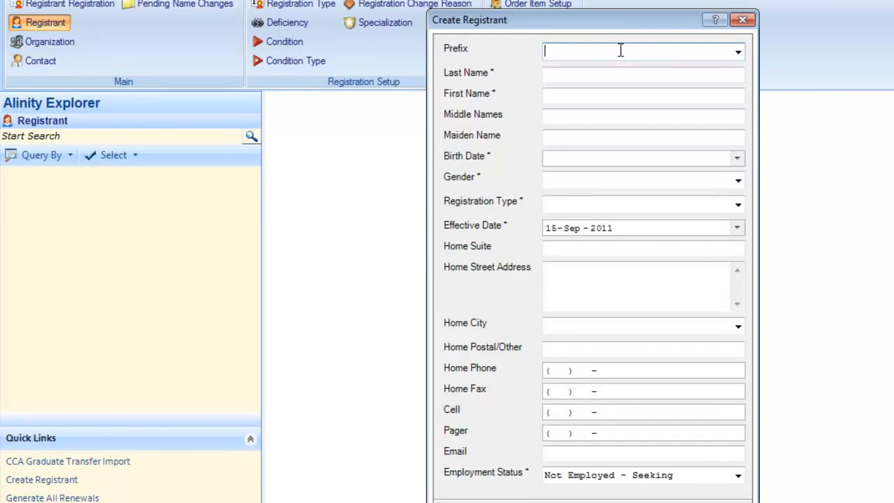
key("Tab")
type("Mouse")
key("Tab")
type("Mickey")
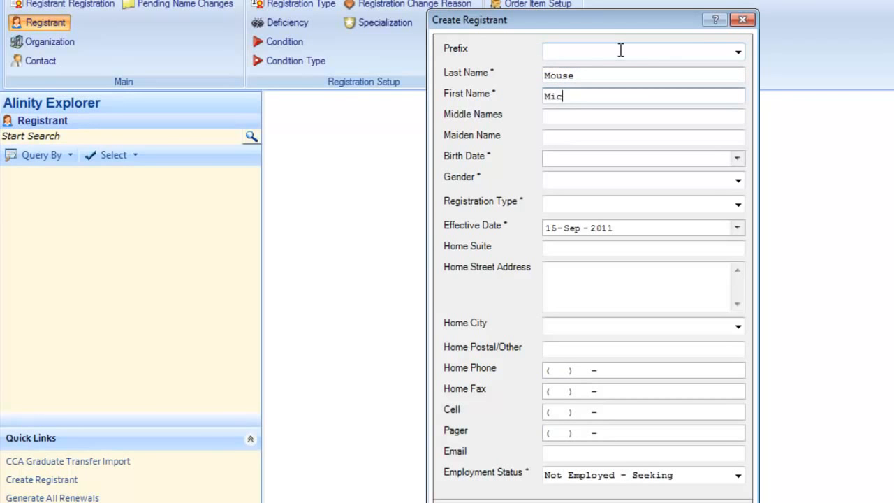
key("Tab")
key("Tab")
key("Tab")
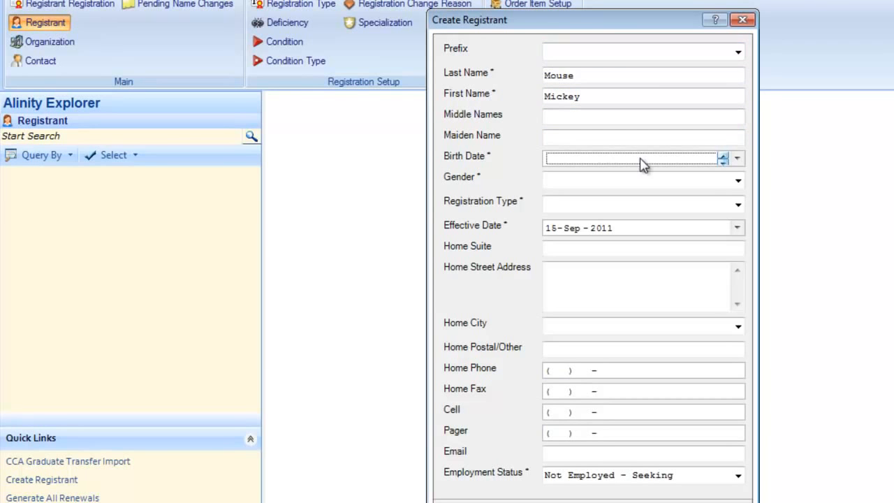
type("09")
type("07")
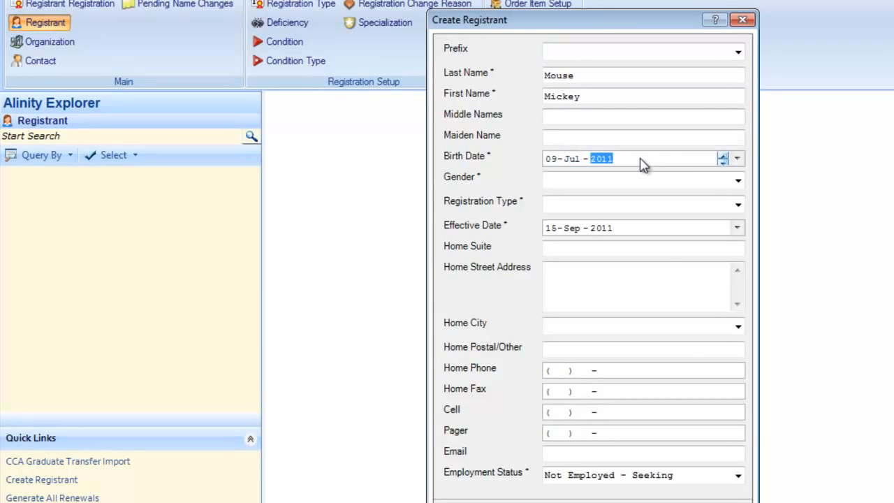
type("1971")
Step: Set gender to Male and registration type to Application (OOP)
key("Tab")
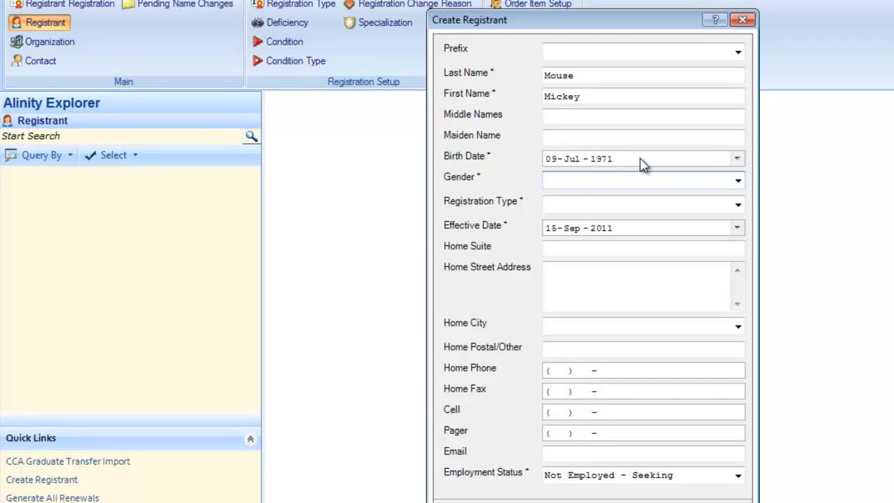
type("Male")
key("Tab")
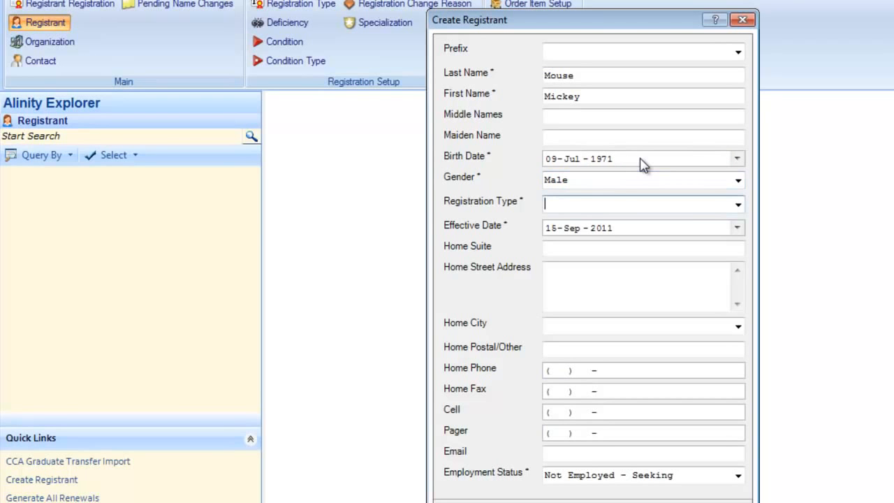
left_click(738, 205)
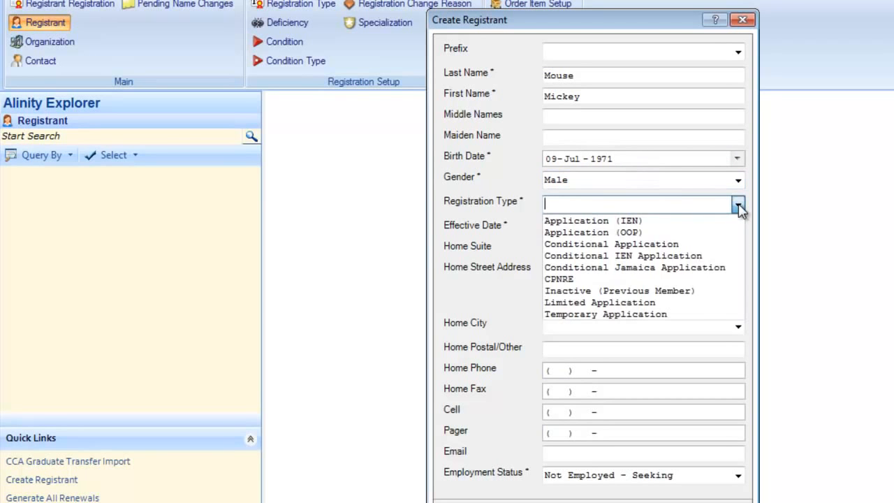
left_click(625, 236)
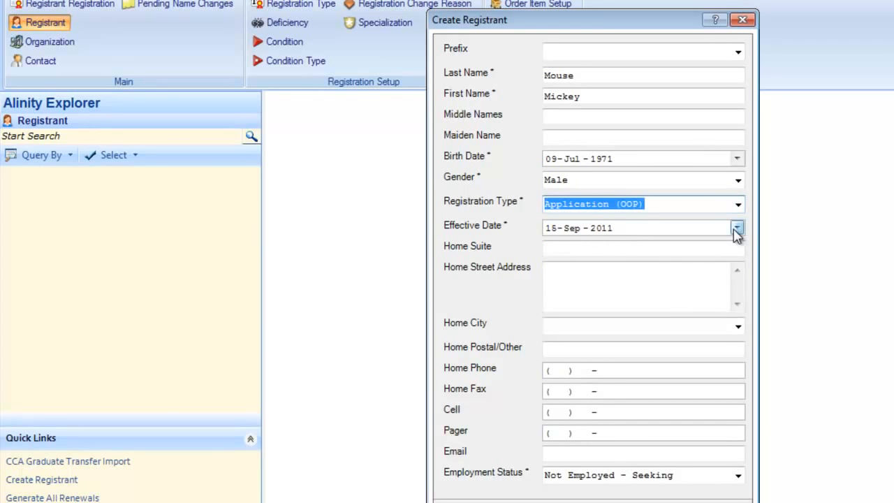
left_click(676, 278)
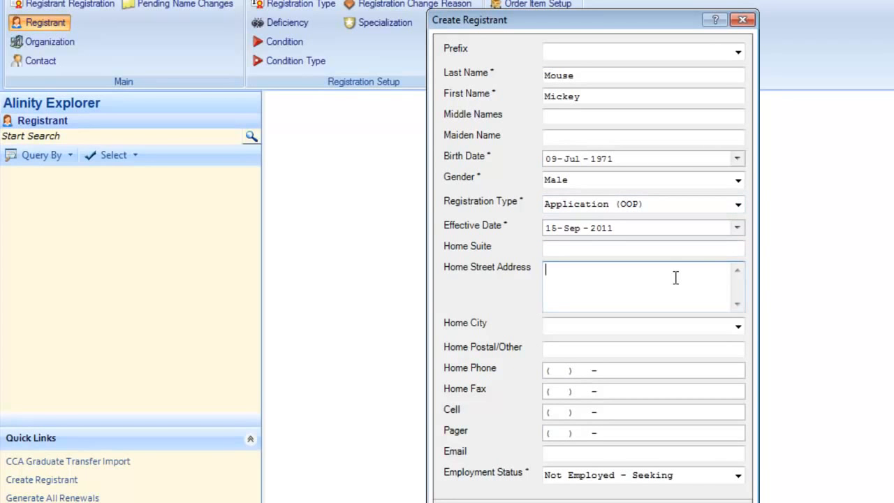
Step: Enter the registrant's home street address, city and postal code
type("123 Disney Street")
key("BackSpace")
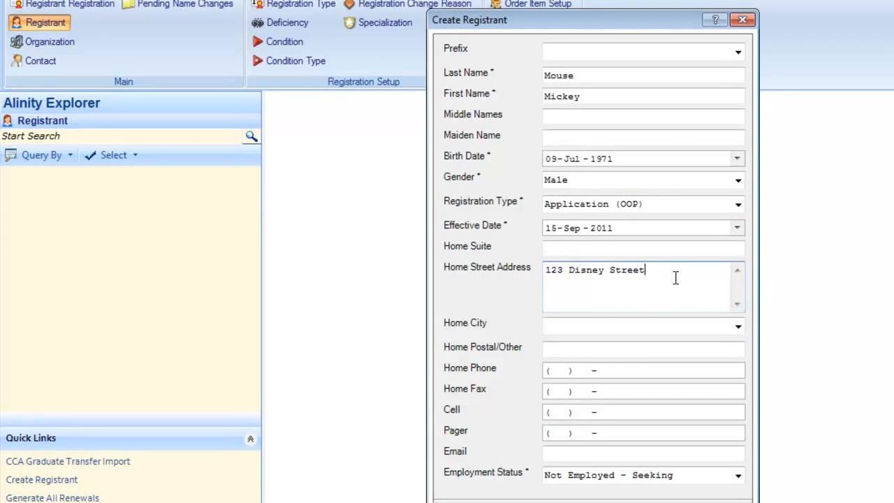
key("Tab")
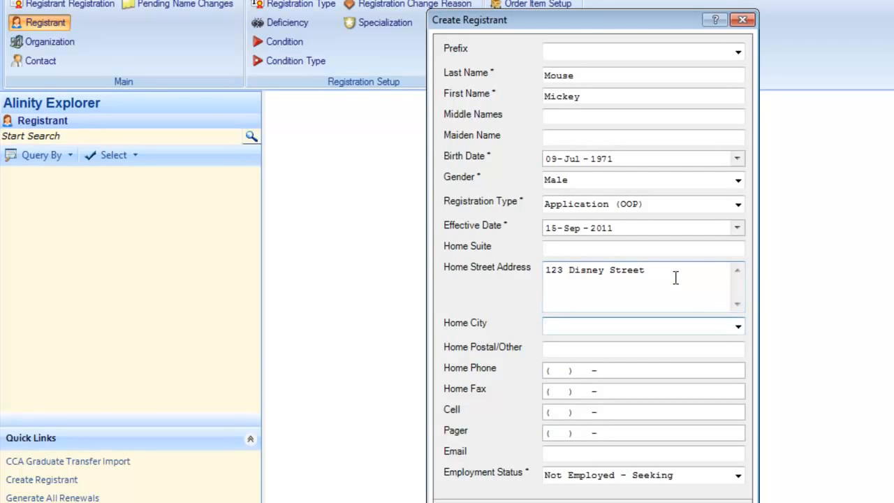
type("Edmonton, Alberta, Canada")
key("Tab")
type("T5Z 3A2")
Step: Add the home phone number and e-mail address, then save to create the applicant
key("Tab")
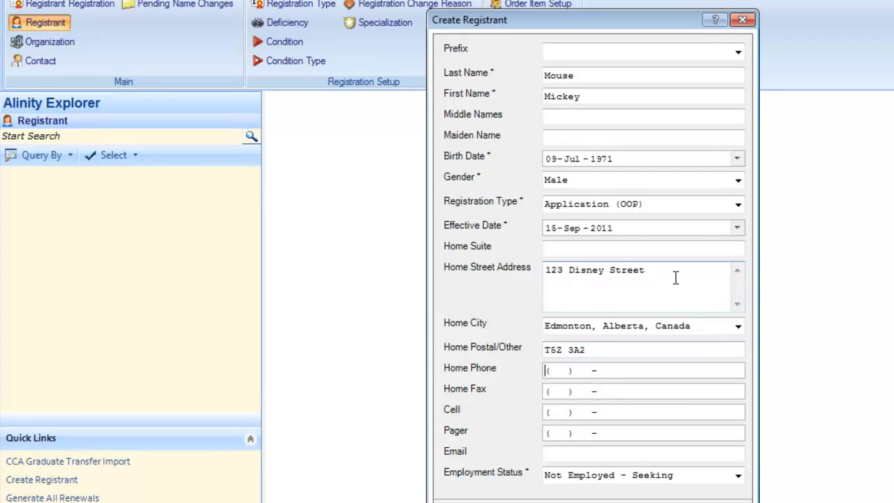
type("780)555-1212")
key("Tab")
key("Tab")
key("Tab")
key("Tab")
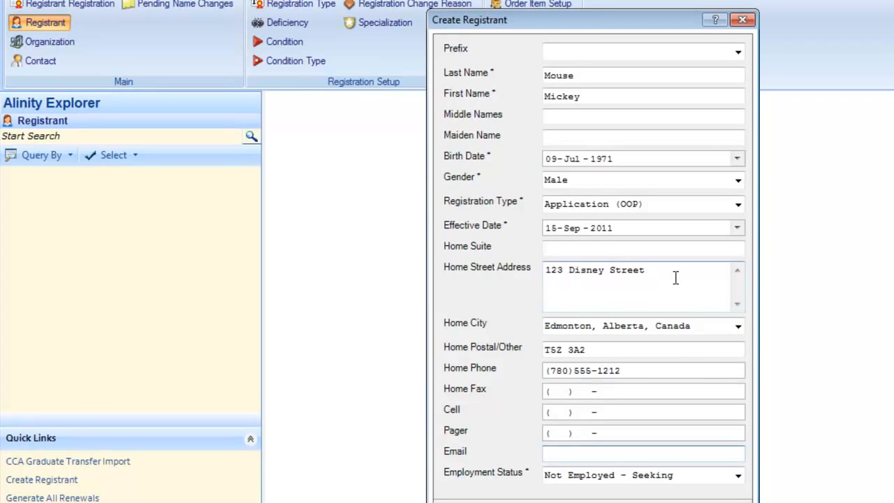
type("mickey@mouseland.com")
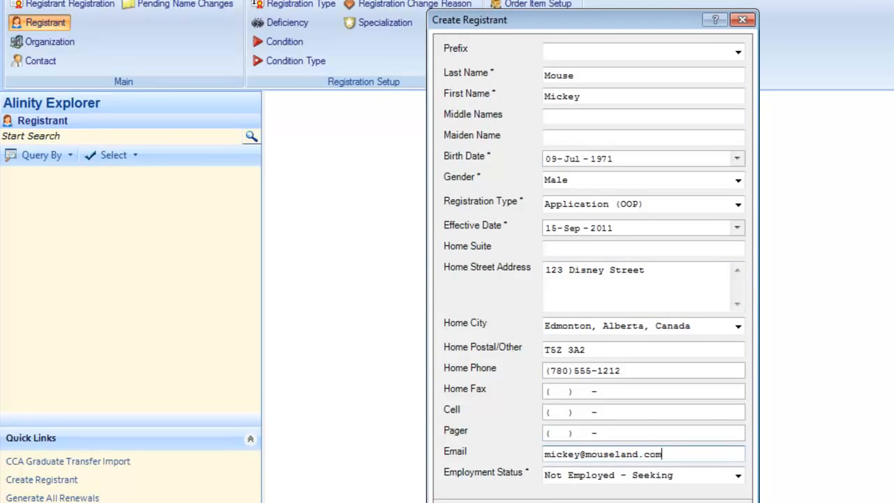
key("Return")
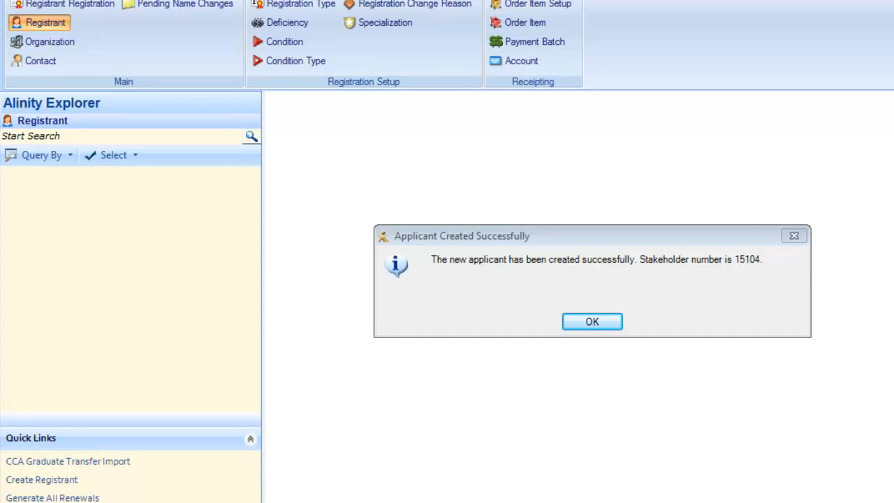
Step: Dismiss the confirmation and query registrants By Last Names for the new applicant's surname, returning 2 matches
left_click(594, 323)
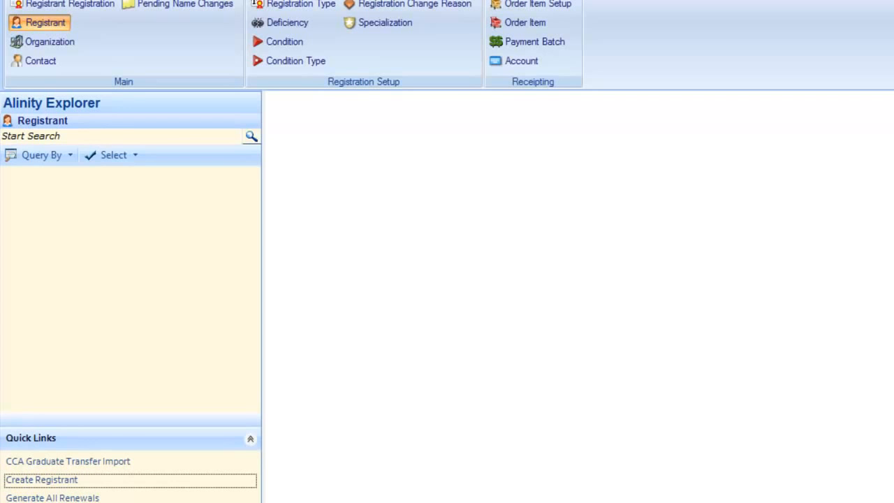
left_click(42, 157)
mouse_move(49, 198)
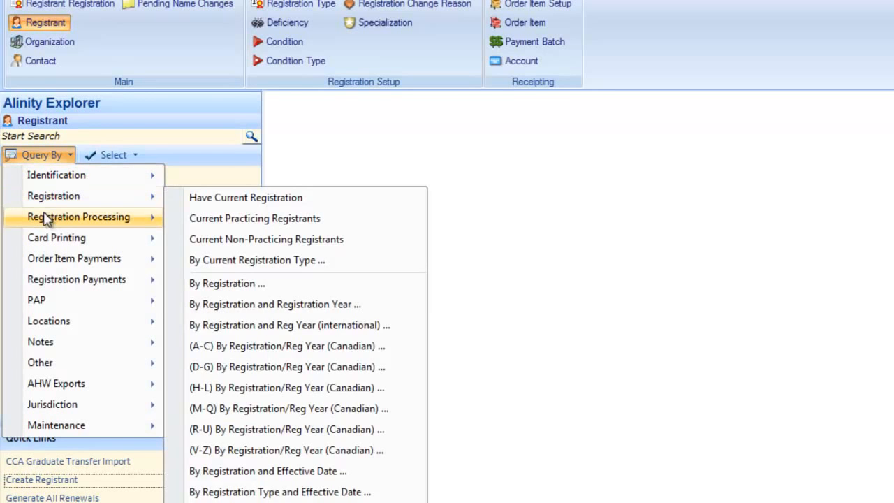
mouse_move(56, 177)
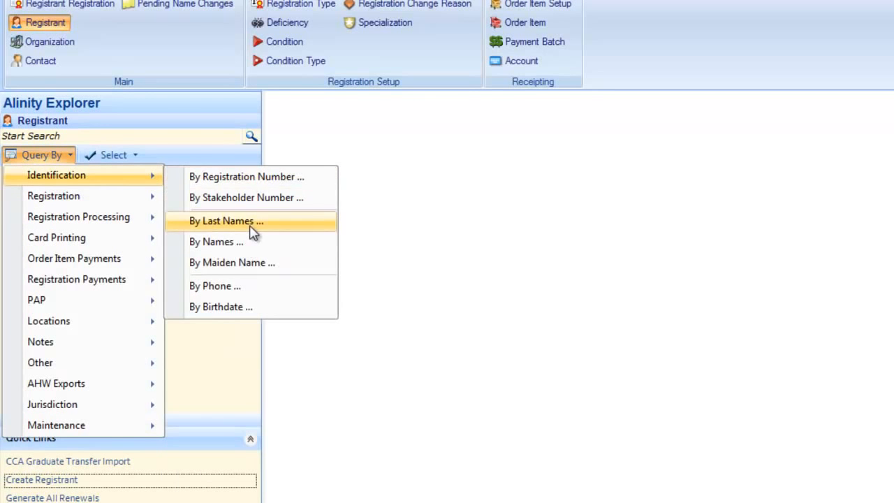
left_click(225, 221)
type("mouse")
key("Return")
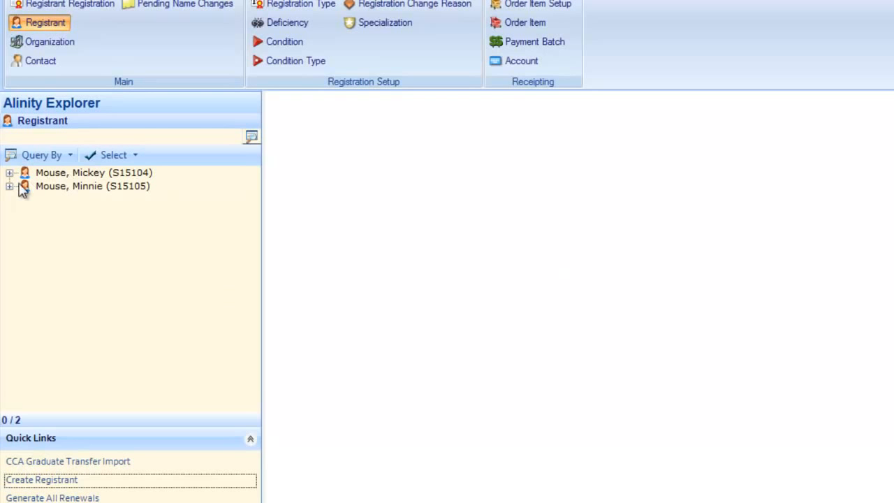
Step: Apply a Name Change giving the second registrant a new last name, then rerun the search
left_click(48, 189)
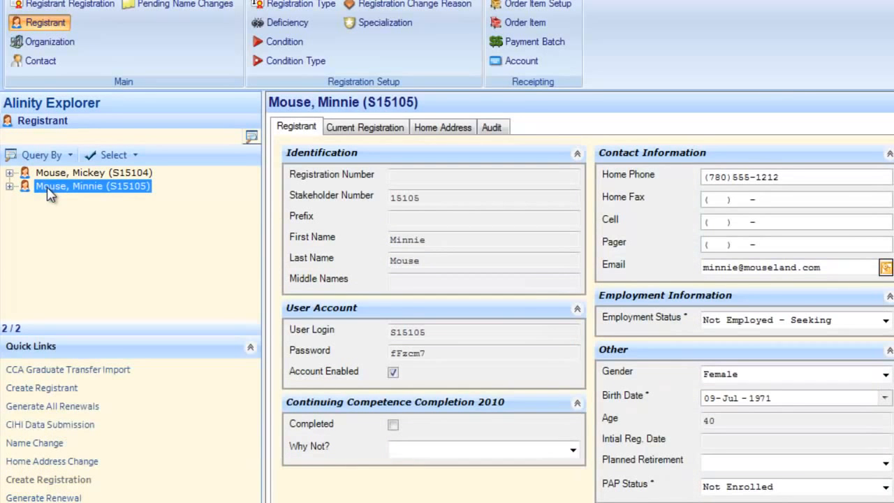
left_click(33, 445)
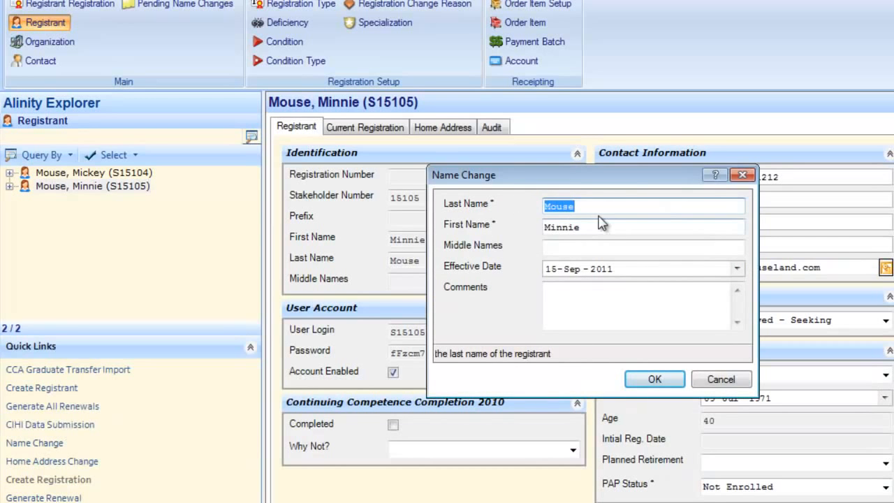
type("Duck")
left_click(655, 380)
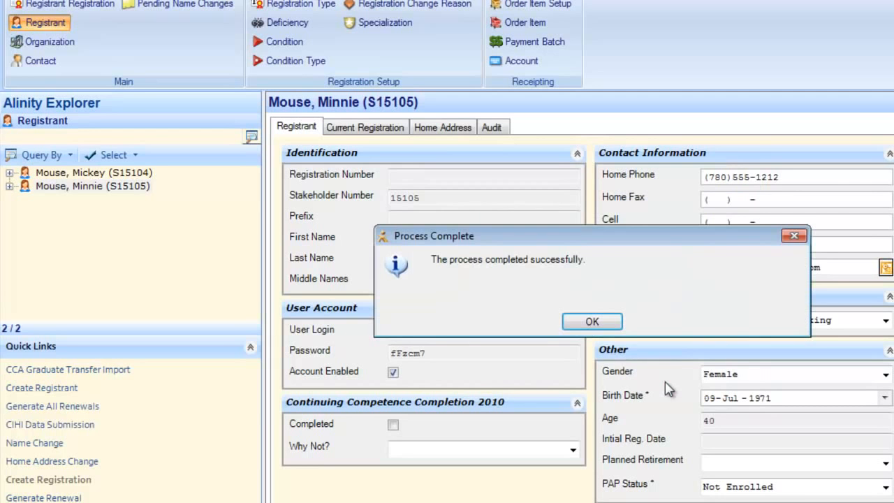
left_click(599, 322)
left_click(252, 136)
left_click(668, 321)
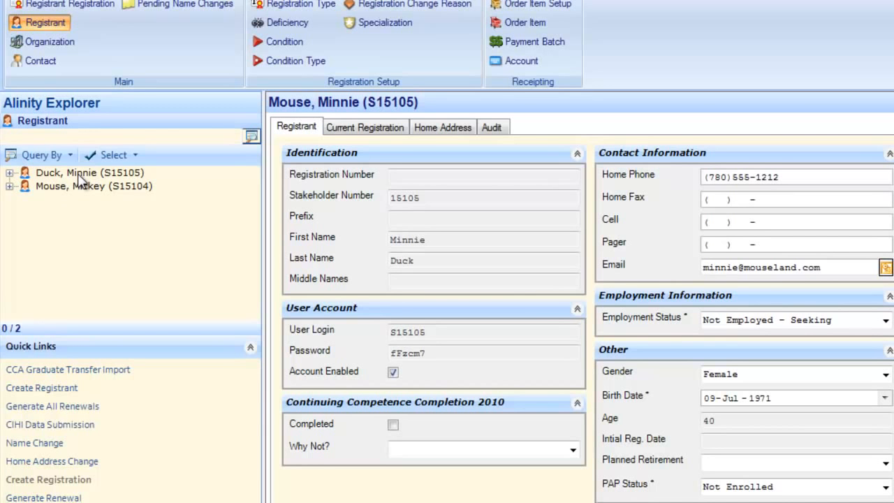
Step: Expand the renamed registrant's record and view her Name History entries
left_click(10, 173)
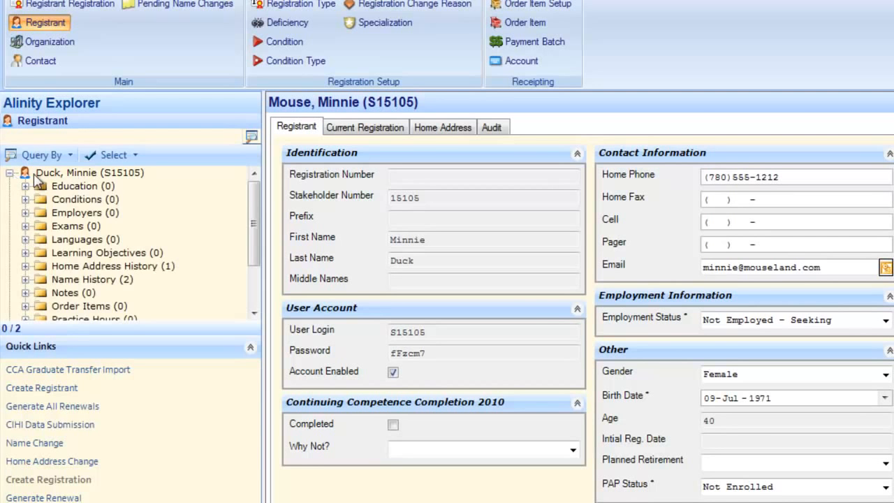
left_click(86, 280)
double_click(87, 280)
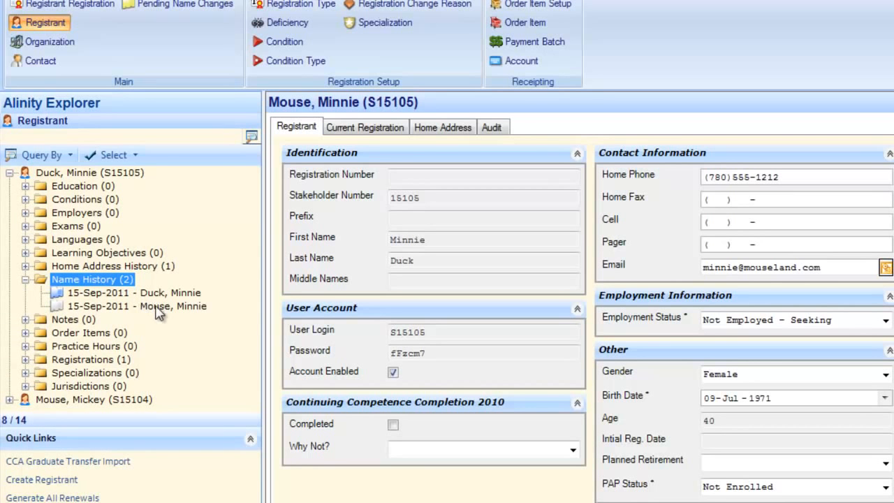
Step: Collapse the tree, remove the query filter and reload the configuration to clear the list
left_click(25, 279)
left_click(251, 136)
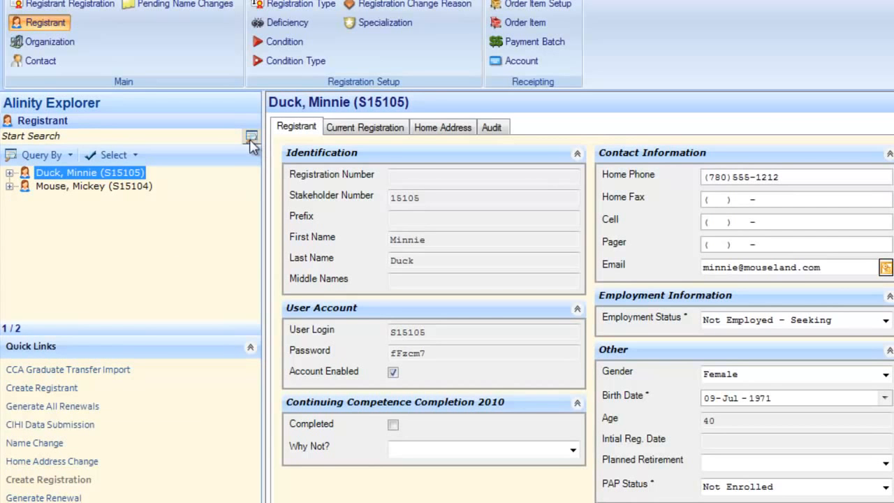
left_click(253, 140)
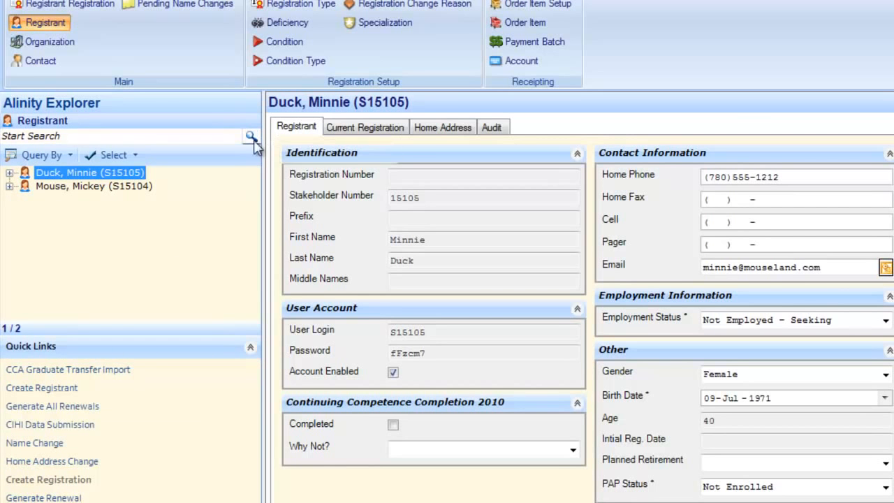
right_click(59, 25)
left_click(103, 56)
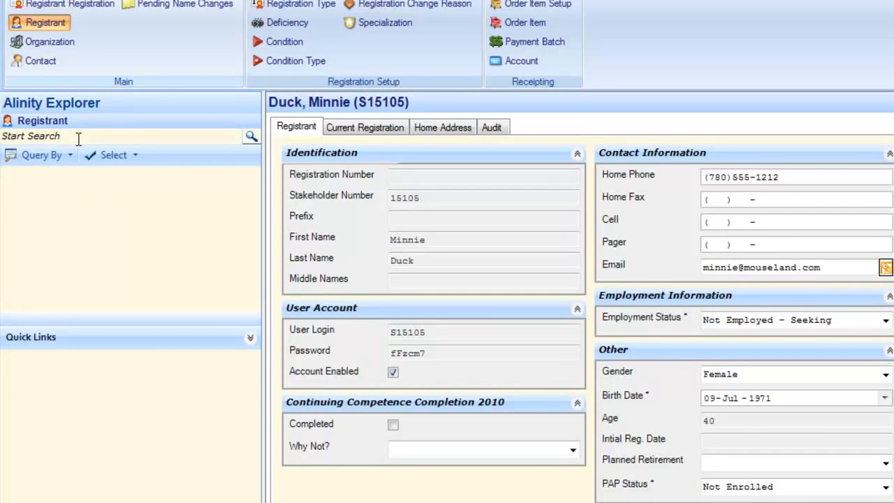
Step: Search registrants by full name, then by last name only
left_click(78, 138)
type("minnie mouse")
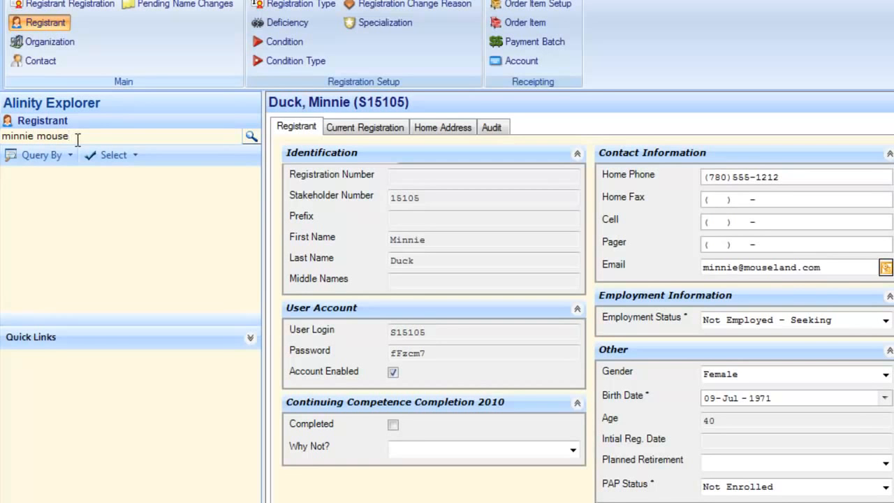
key("Return")
key("Left")
key("Left")
key("Left")
key("Left")
key("Left")
key("Left")
key("Delete")
key("BackSpace")
key("BackSpace")
key("BackSpace")
key("BackSpace")
key("BackSpace")
key("BackSpace")
key("Return")
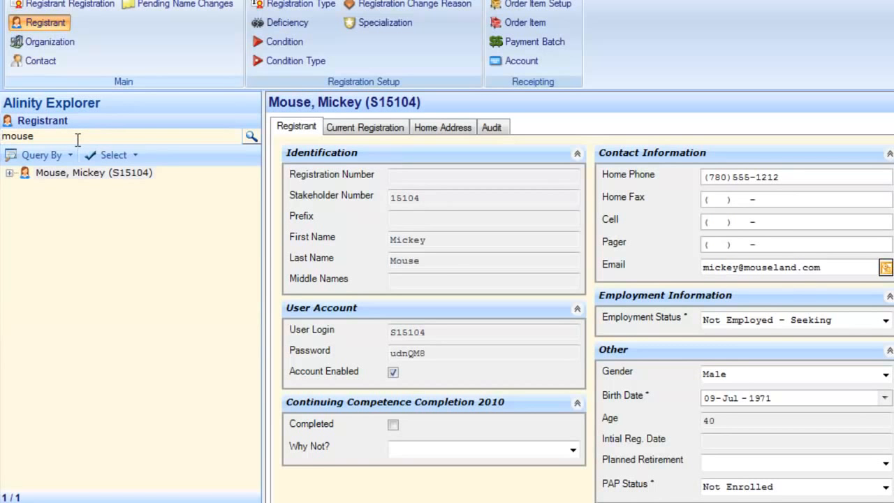
Step: Replace the search text with the first name and search, listing 3 registrants
double_click(77, 140)
type("minne")
key("BackSpace")
key("BackSpace")
type("nie")
key("Return")
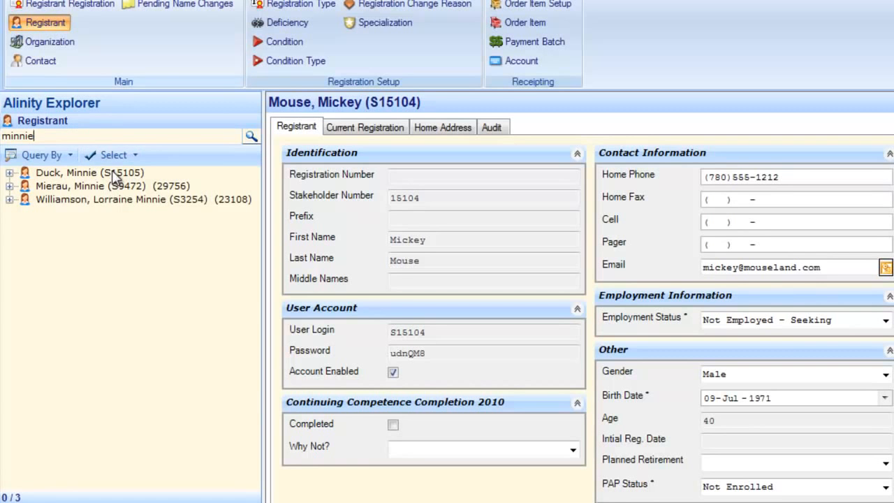
Step: Query registrants By Last Names for the surname (2 results), then remove the query filter
left_click(58, 162)
mouse_move(60, 180)
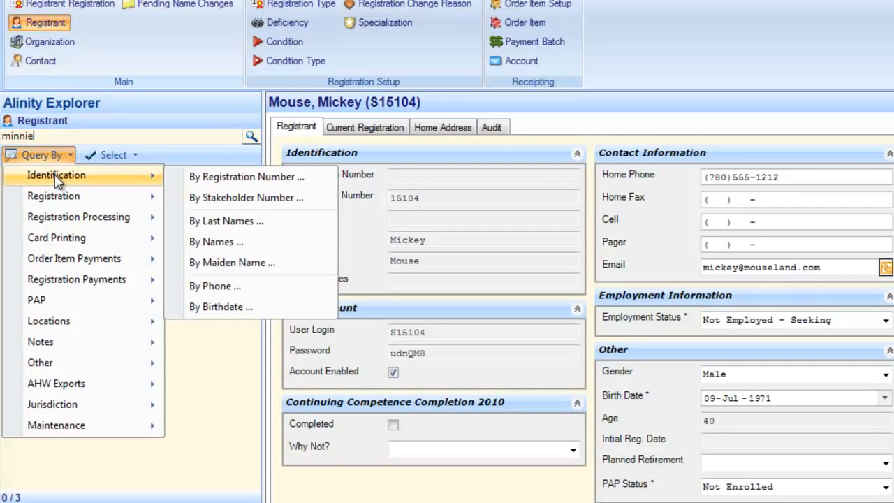
left_click(203, 225)
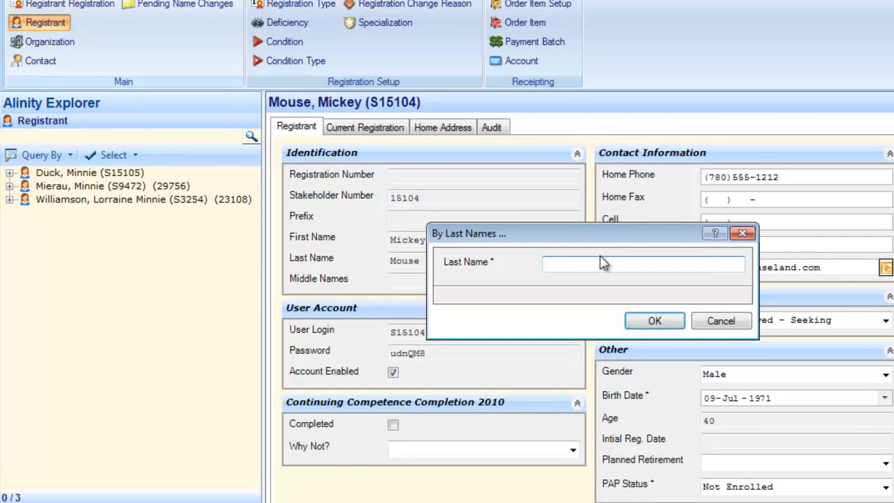
type("mouse")
key("Return")
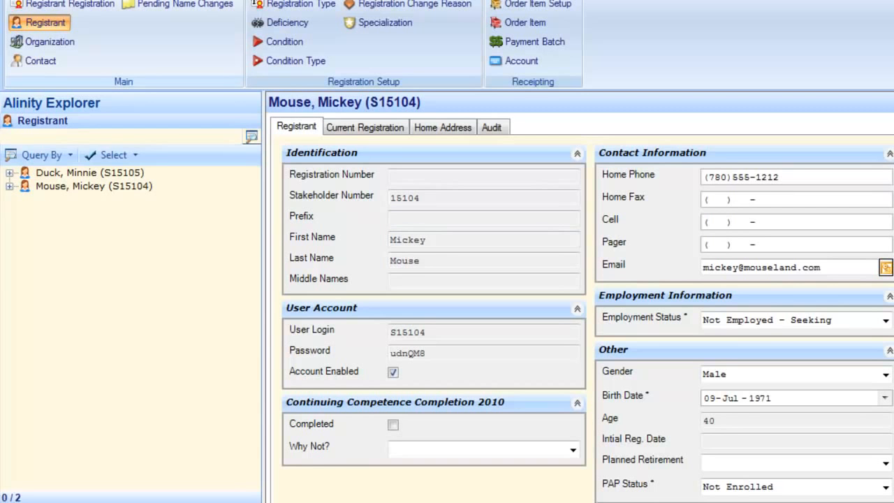
left_click(249, 141)
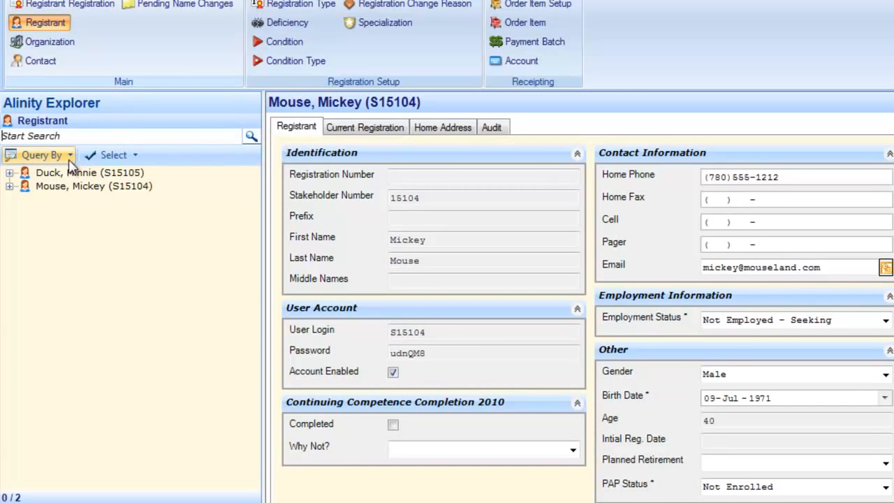
Step: Search registrants by last name (4 results), then open and expand the target registrant's record
left_click(74, 134)
type("du")
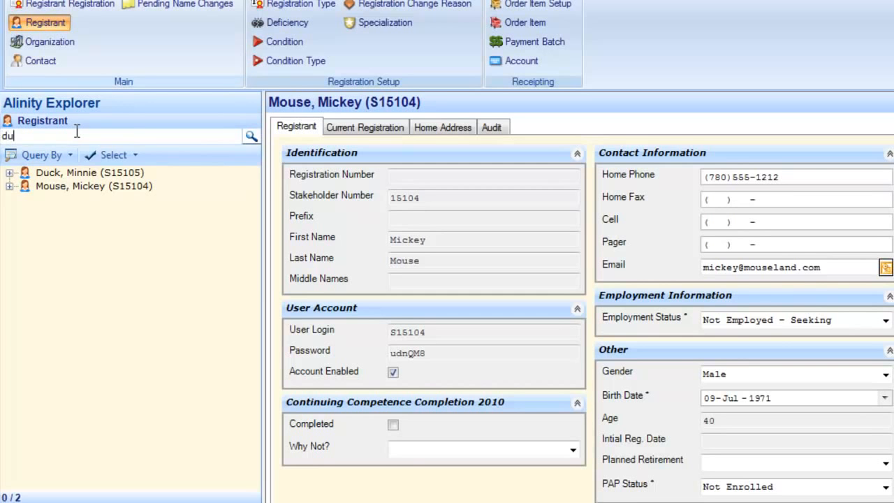
type("ck")
key("Return")
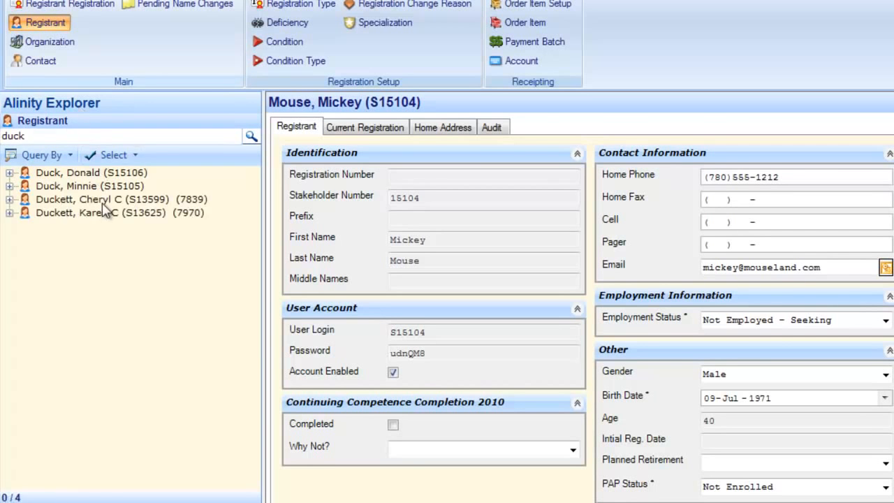
left_click(78, 173)
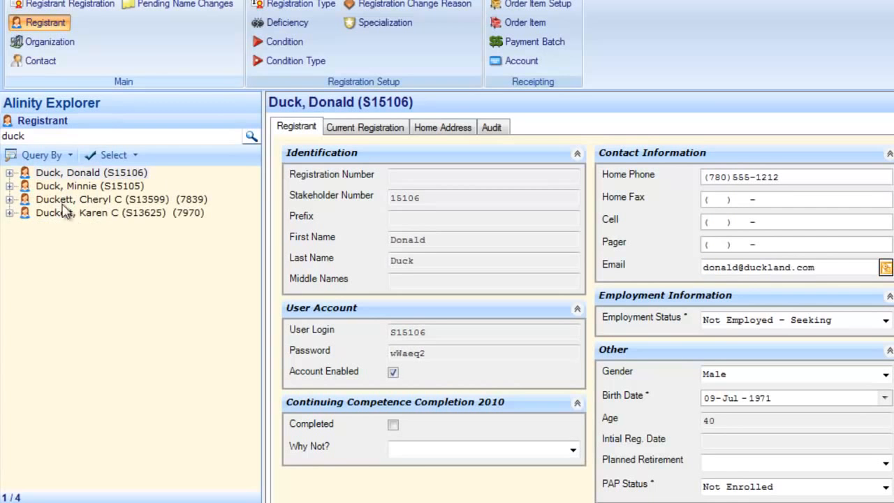
left_click(9, 173)
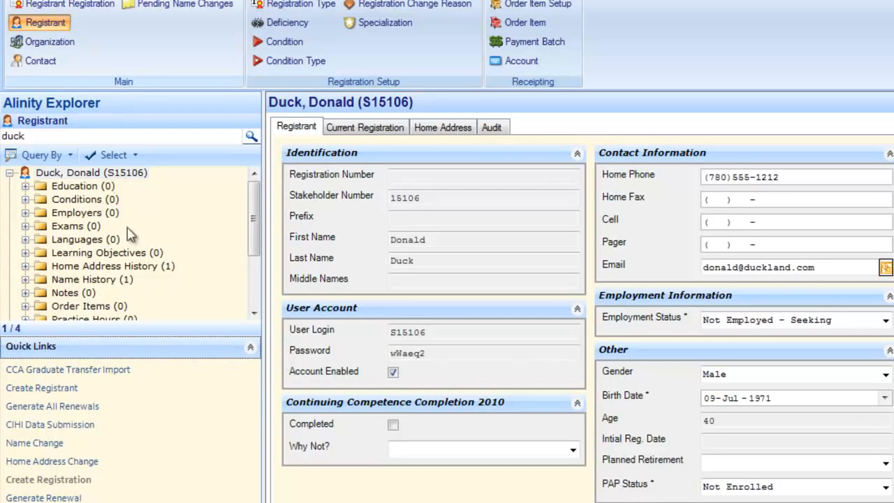
Step: Start a Home Address Change for the registrant and replace the street number
right_click(73, 177)
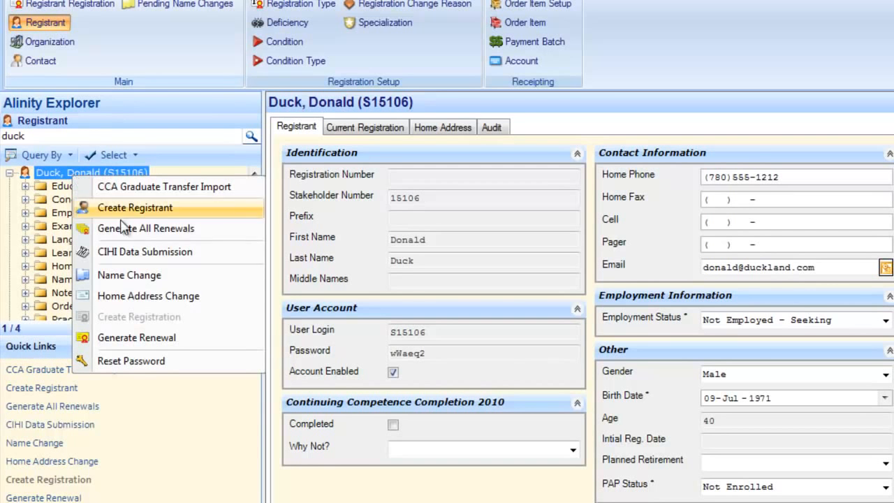
left_click(135, 298)
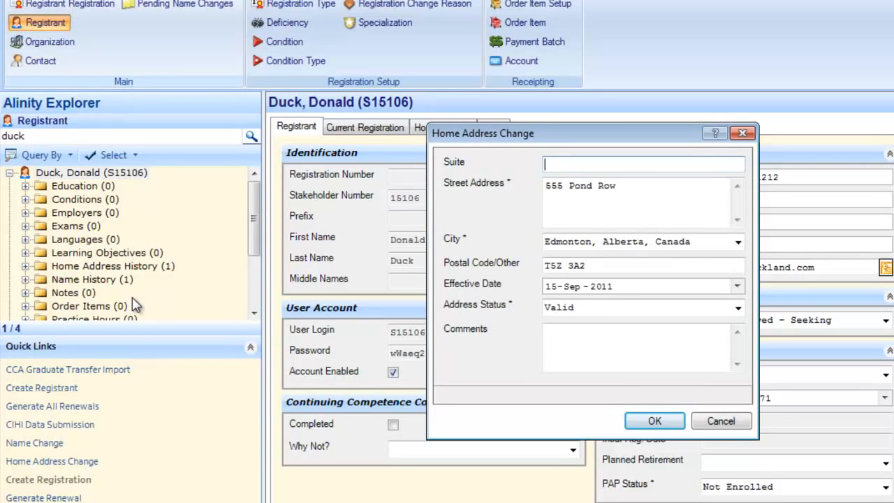
left_click(561, 188)
left_click_drag(561, 188, 518, 194)
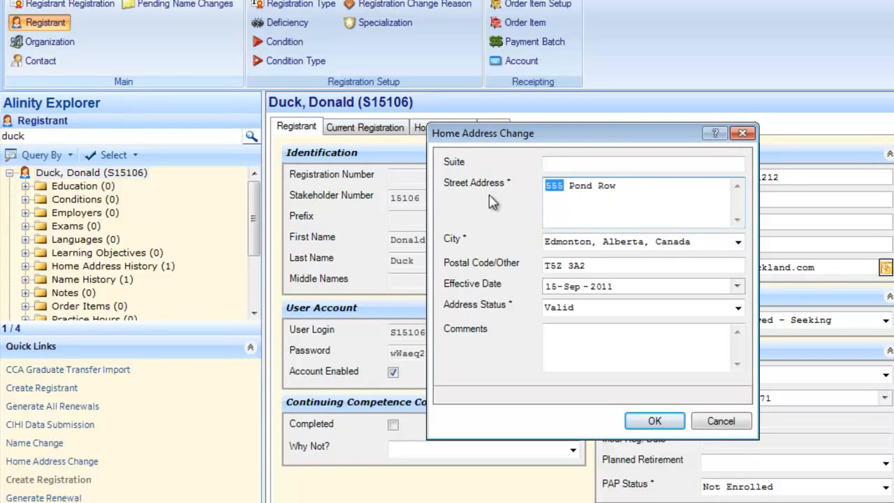
type("556")
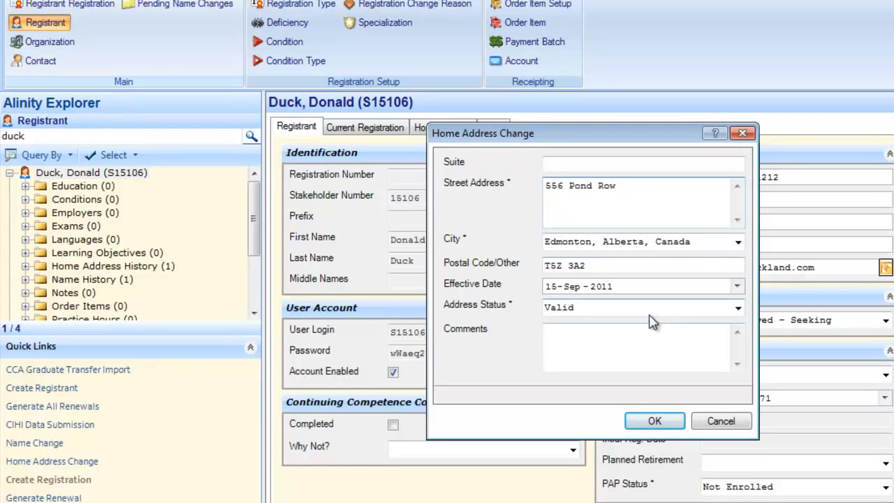
Step: Change the last character of the postal code in the address change form
left_click(592, 266)
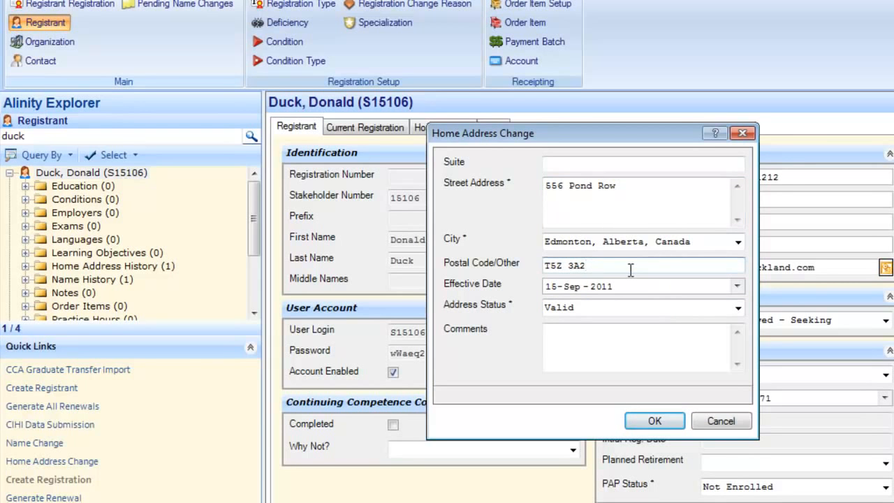
key("BackSpace")
type("3")
Step: Apply Donald Duck's home address change effective today, 15-Sep-2011, and dismiss the completion message
left_click(737, 286)
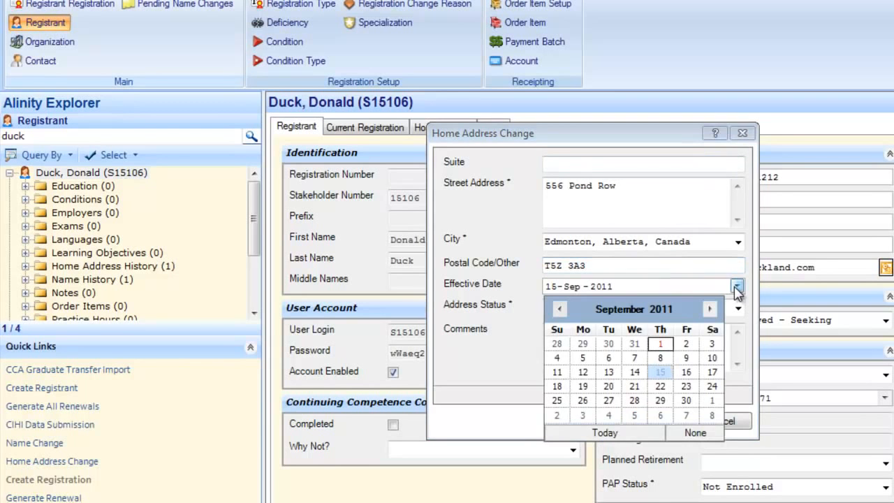
left_click(709, 402)
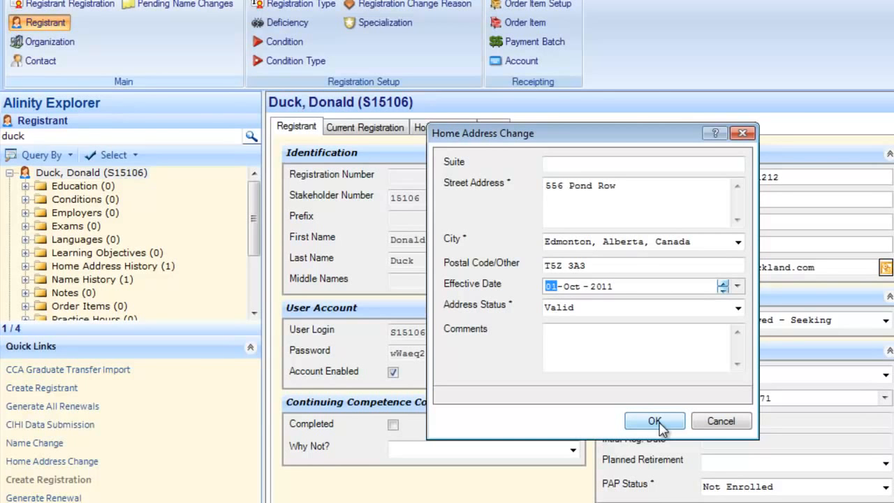
left_click(736, 287)
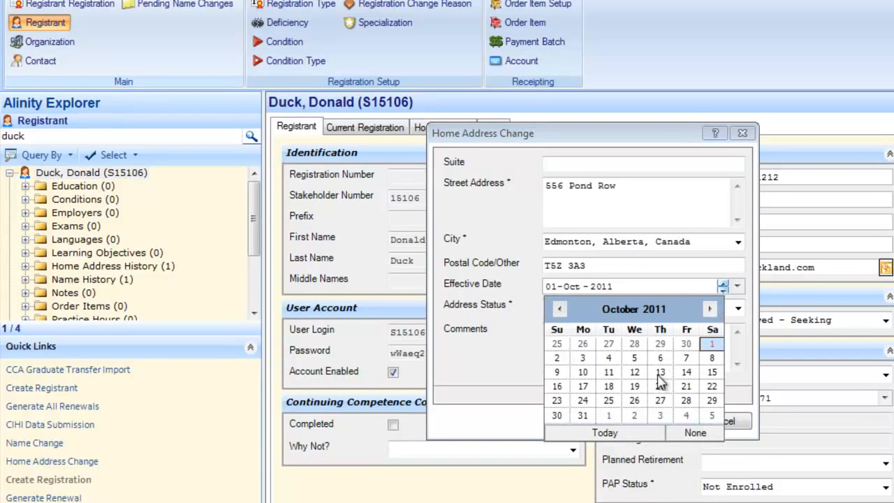
left_click(605, 434)
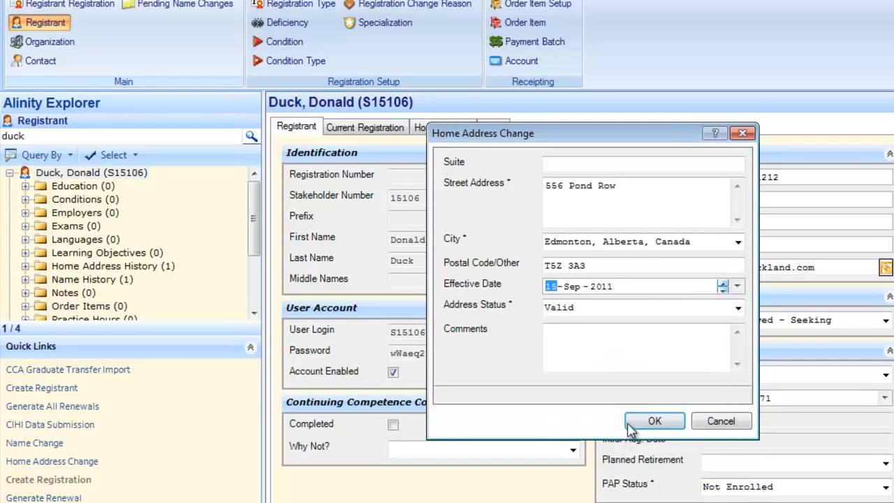
left_click(666, 429)
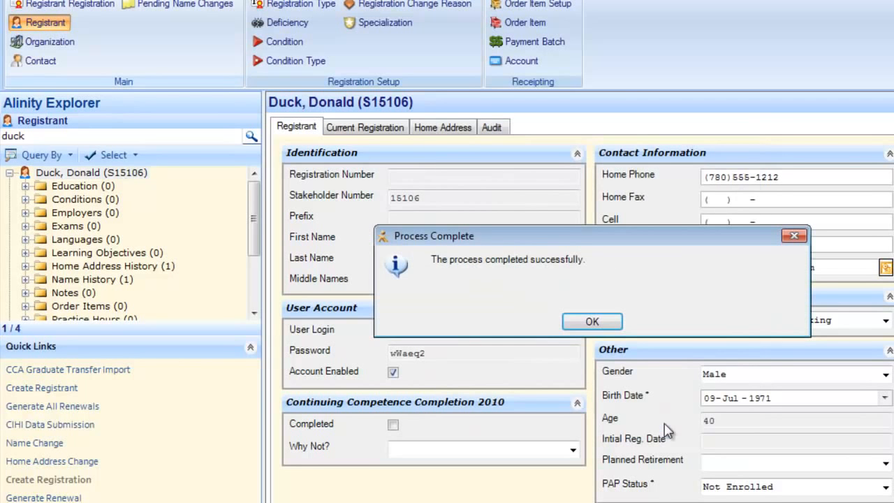
left_click(599, 328)
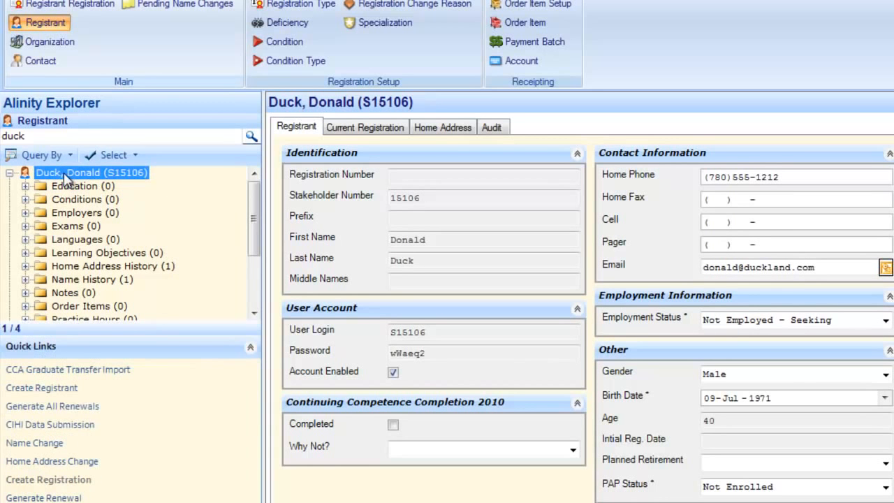
left_click(447, 133)
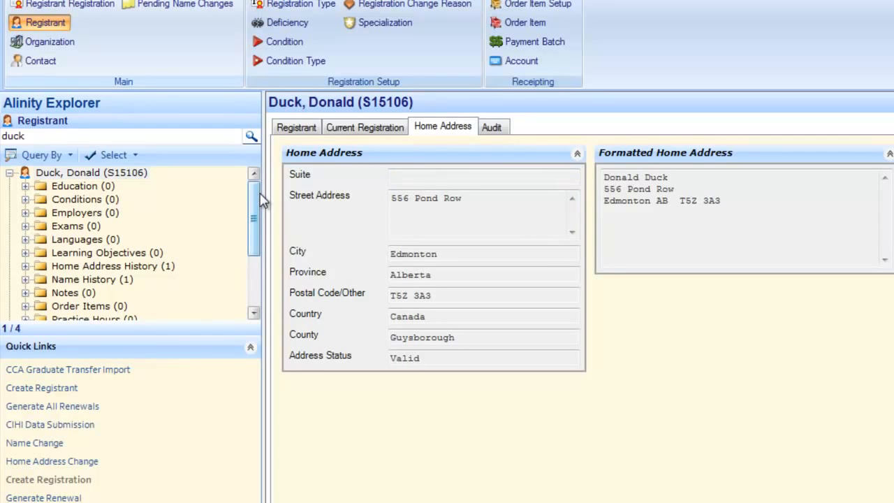
right_click(100, 176)
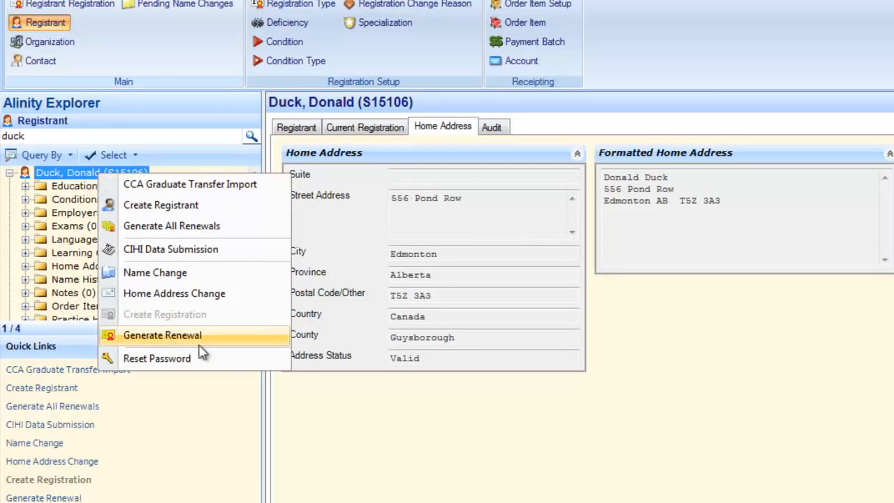
left_click(301, 398)
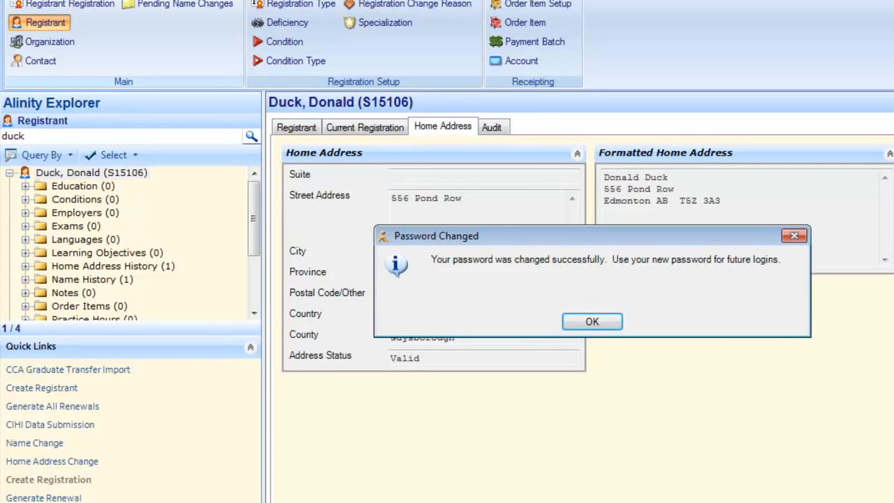
left_click(593, 323)
Step: Reset the password a second time and acknowledge the new confirmation
left_click(298, 128)
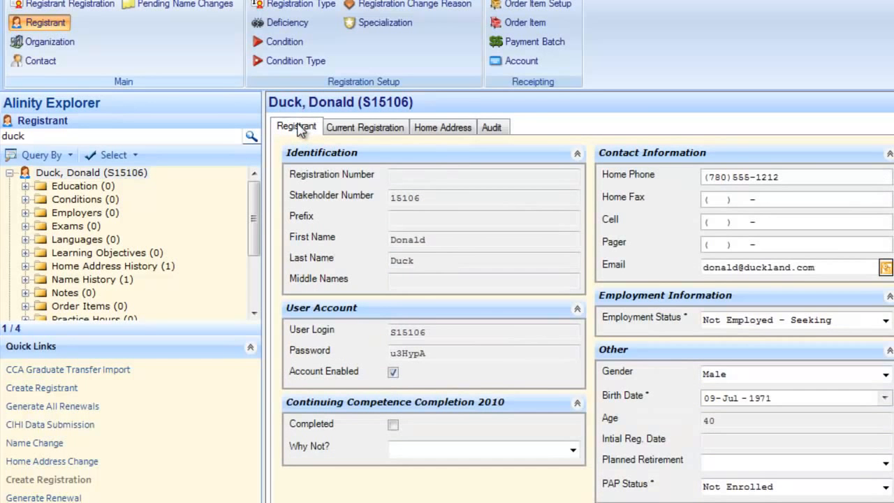
left_click_drag(427, 354, 388, 356)
left_click(399, 353)
left_click(437, 353)
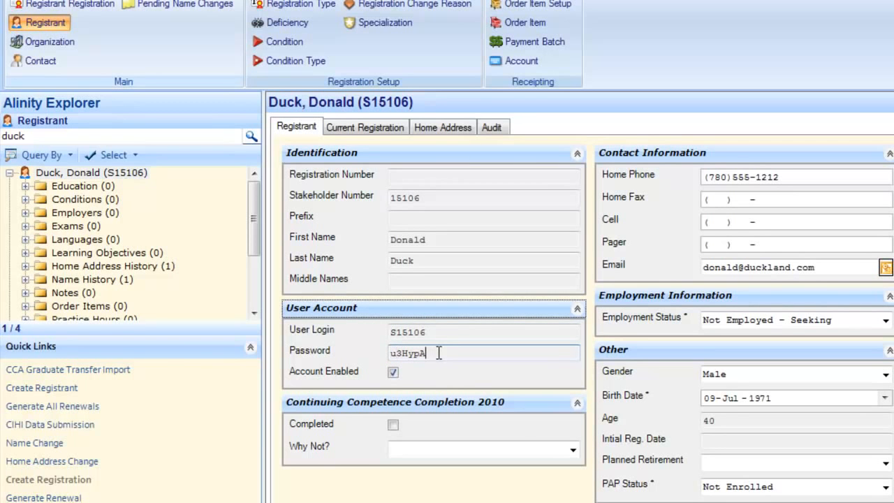
key("Return")
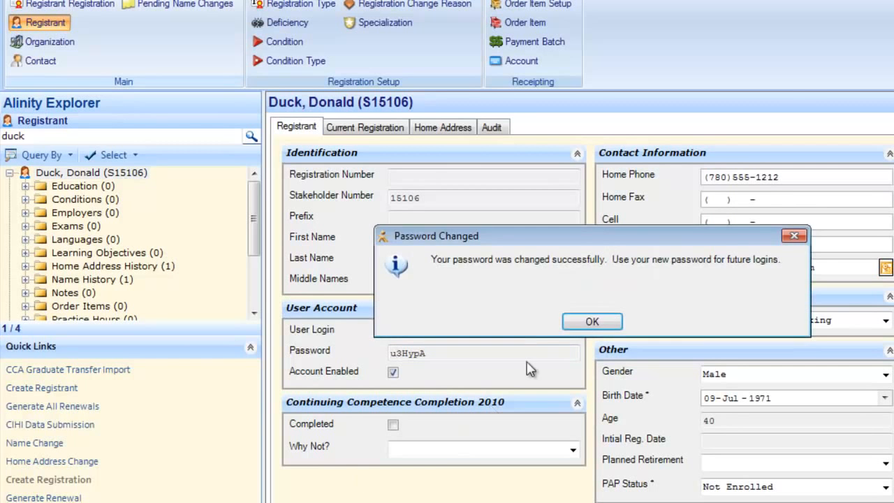
left_click(582, 321)
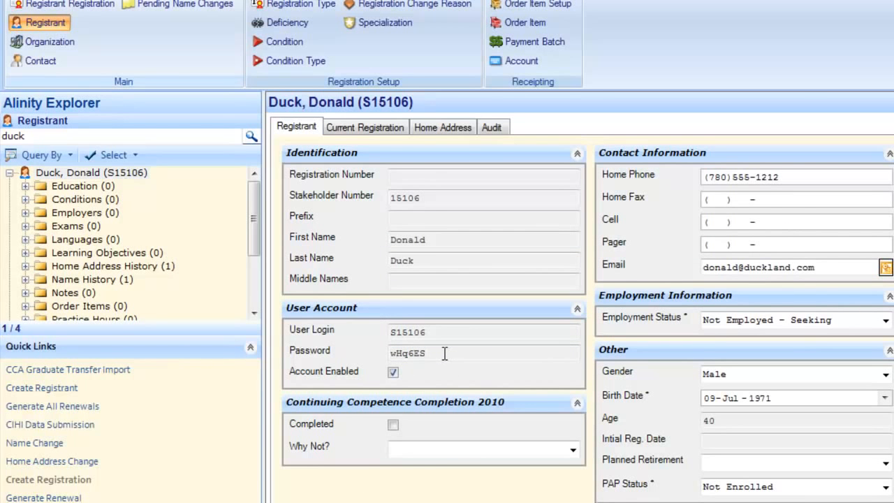
Step: Search registrants for 'mouse' and start a new note in Mickey Mouse's Notes folder
left_click(63, 140)
double_click(63, 141)
type("mouse")
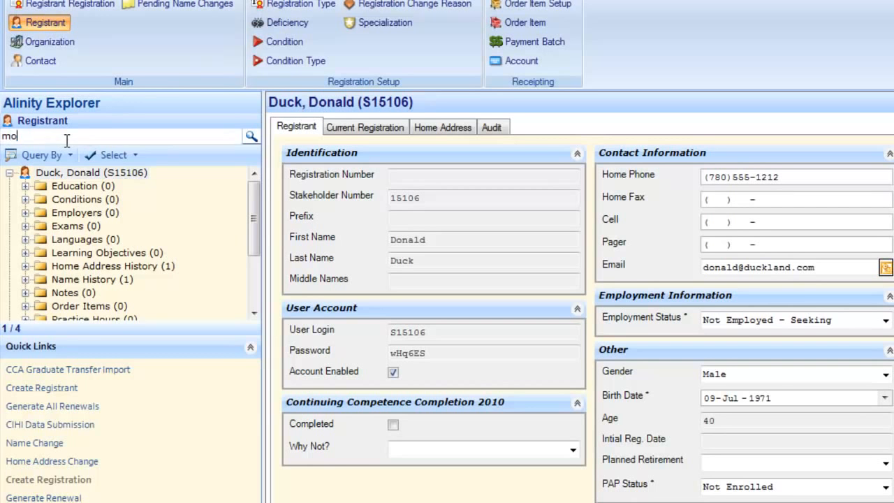
key("Return")
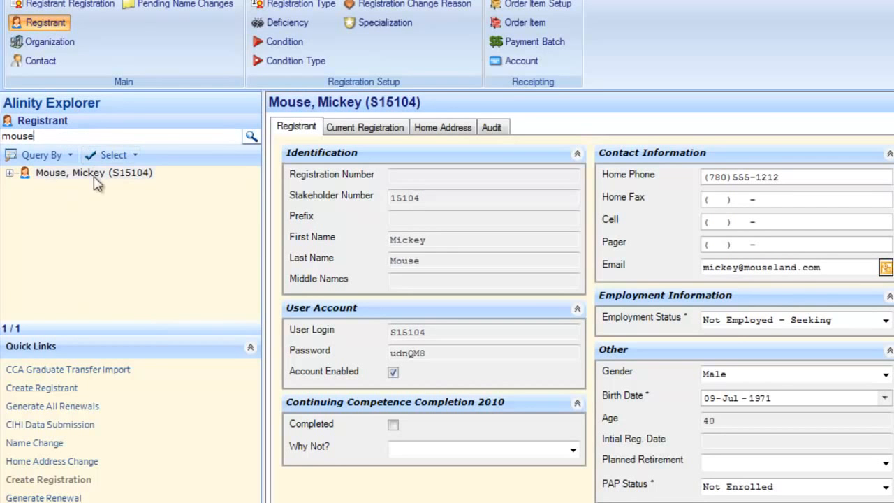
left_click(91, 174)
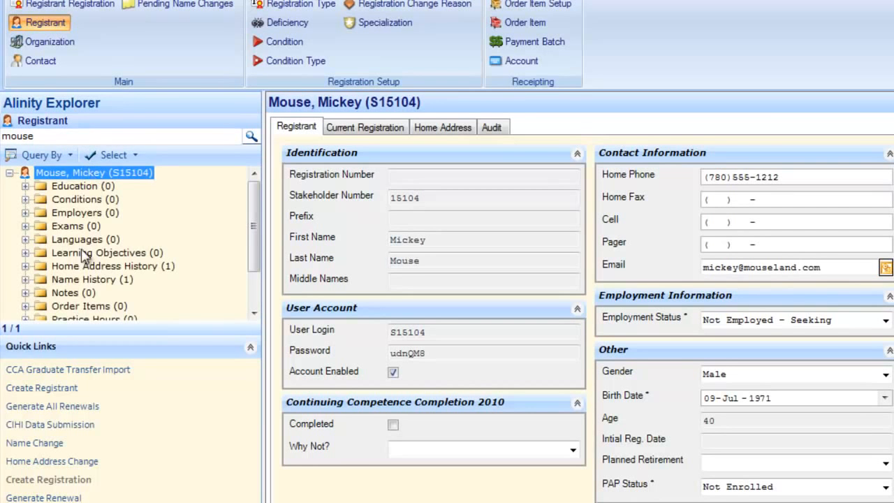
left_click(70, 294)
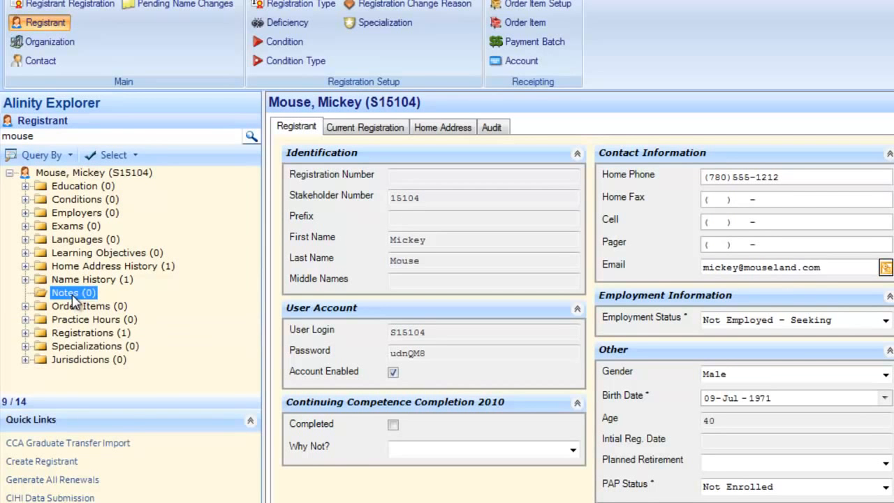
right_click(73, 299)
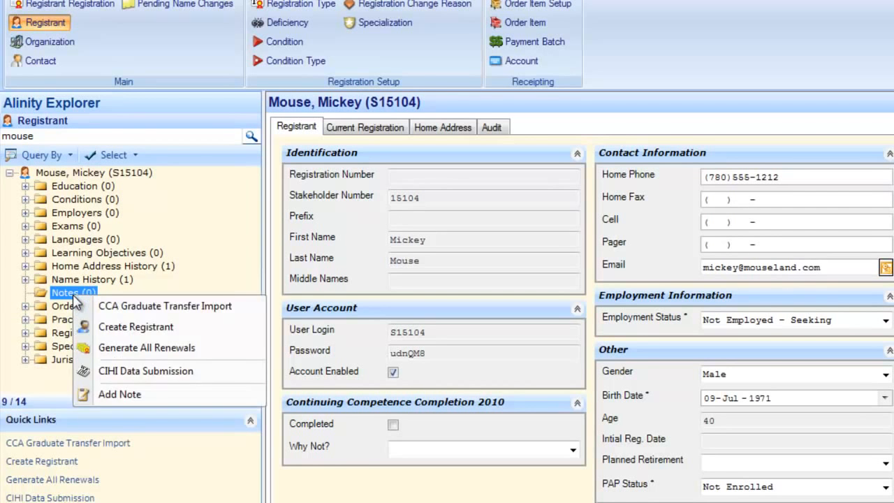
left_click(119, 394)
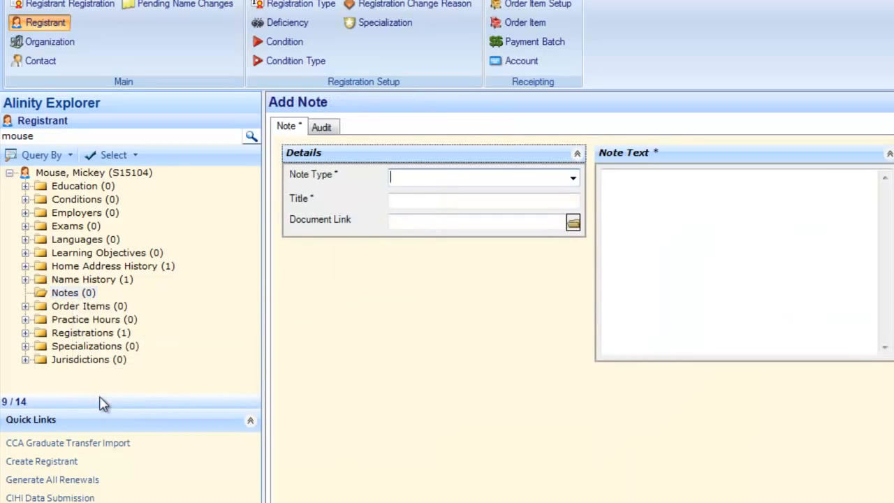
Step: Fill in a Telephone note titled 'Late Renewal Follow-Up' with the pasted late-renewal text
left_click(573, 180)
left_click(472, 368)
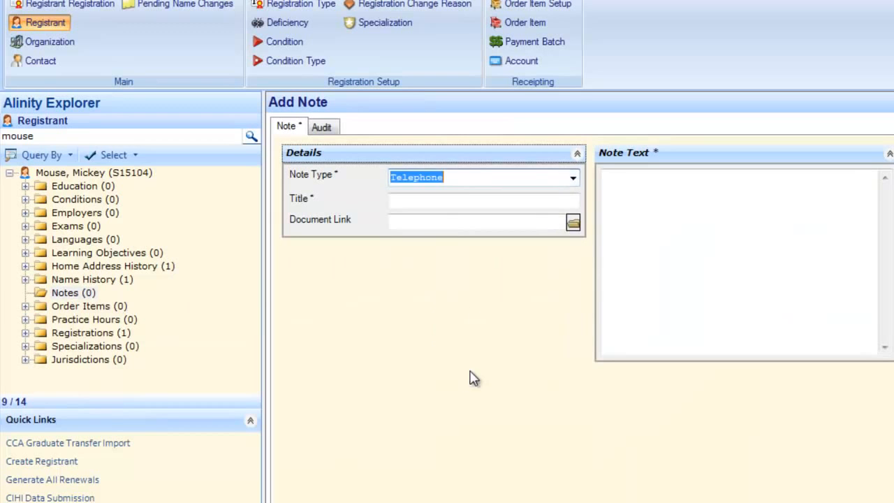
left_click(465, 201)
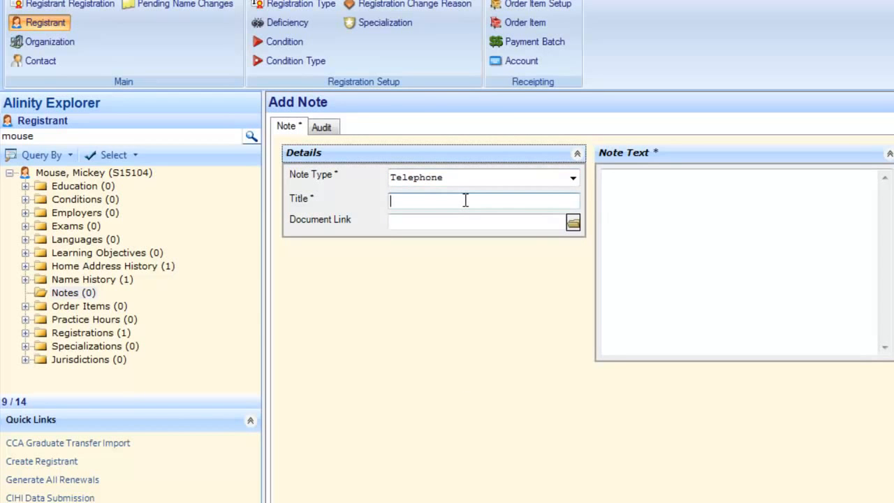
type("Late Renewal Follow-Up")
key("Tab")
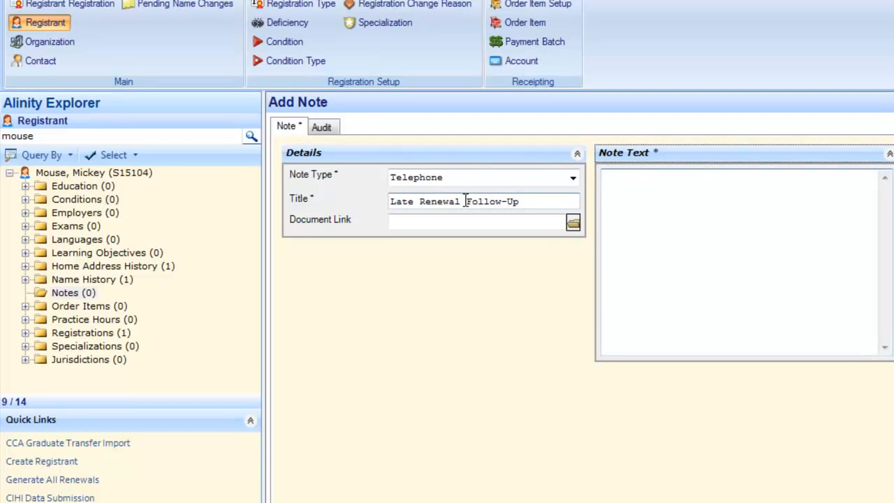
type("Phoned Mickey about his late renewal and communicated how much he still owes to obtain his license.")
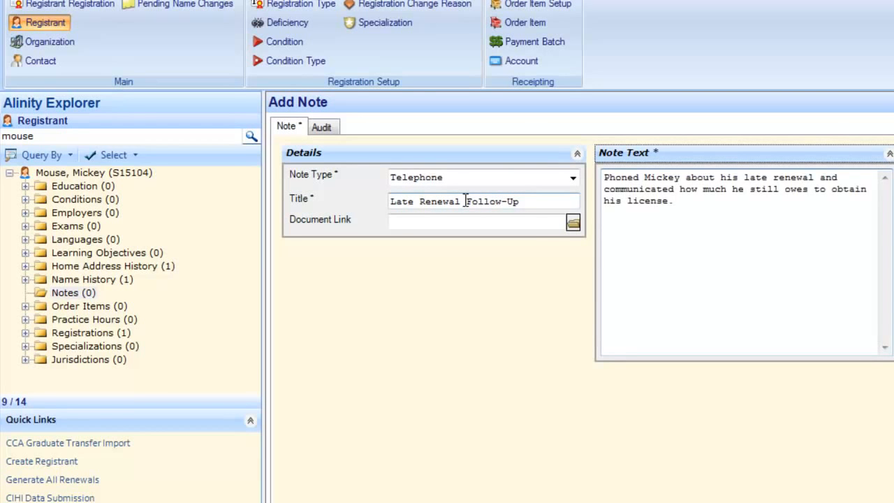
key("shift+Up")
key("shift+Up")
key("shift+Left")
key("shift+Left")
key("shift+Left")
key("shift+Left")
key("shift+Left")
key("shift+Left")
key("shift+Left")
key("shift+Left")
key("shift+Left")
key("shift+Left")
key("shift+Left")
key("shift+Left")
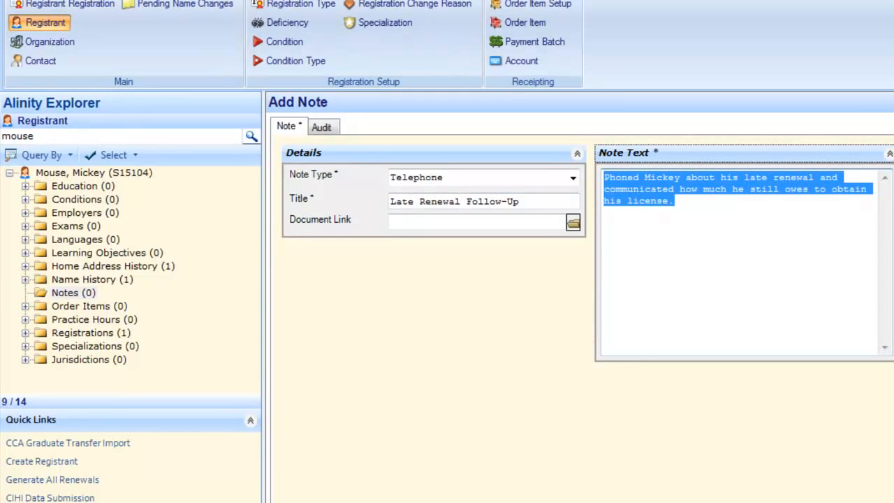
left_click(10, 173)
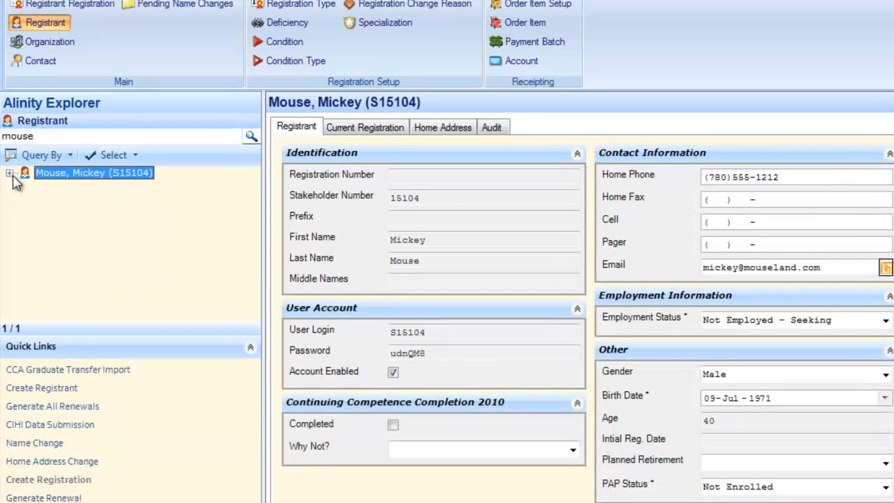
Step: Check Mickey Mouse's new note, then search 'duck' and start a note for Donald Duck
left_click(9, 173)
double_click(67, 294)
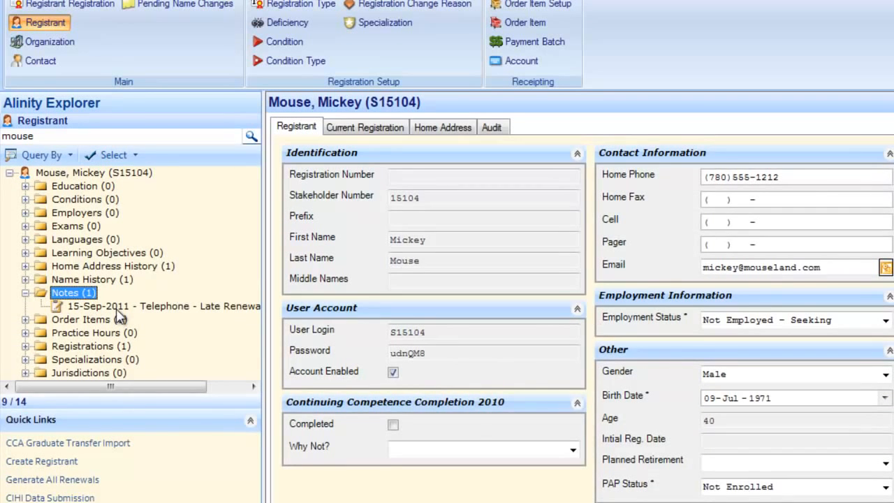
double_click(55, 137)
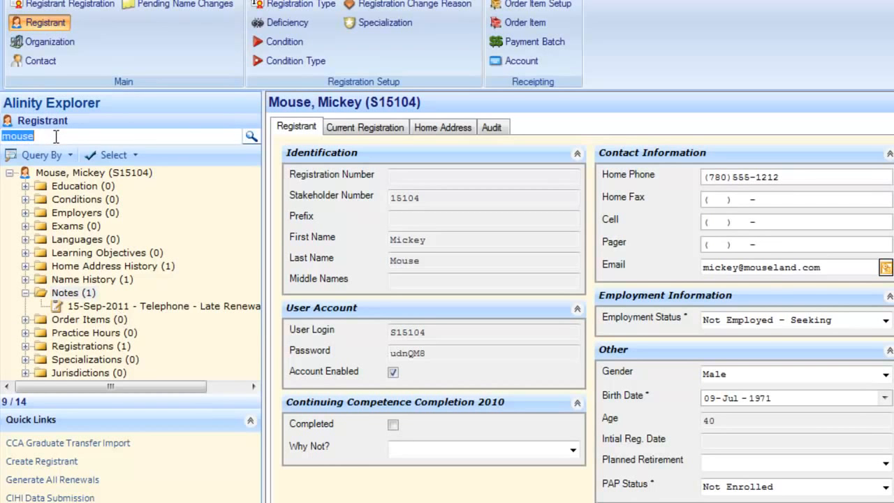
type("duck")
key("Return")
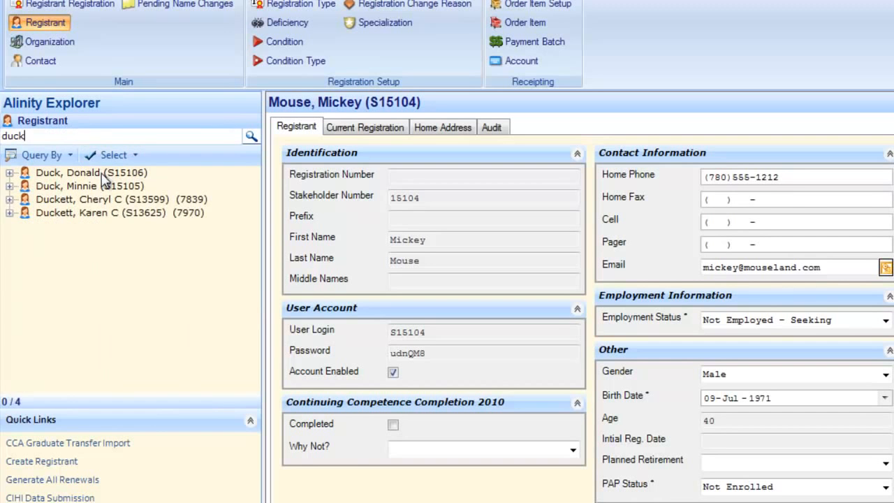
left_click(99, 173)
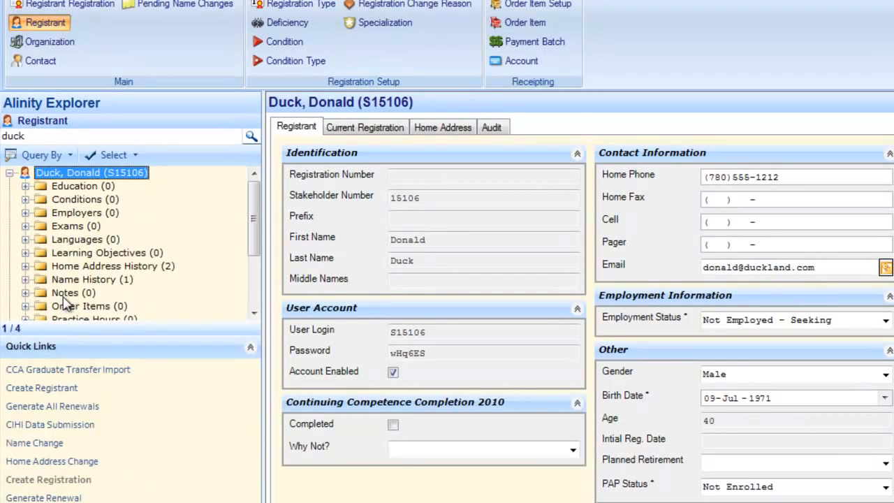
right_click(63, 294)
left_click(110, 396)
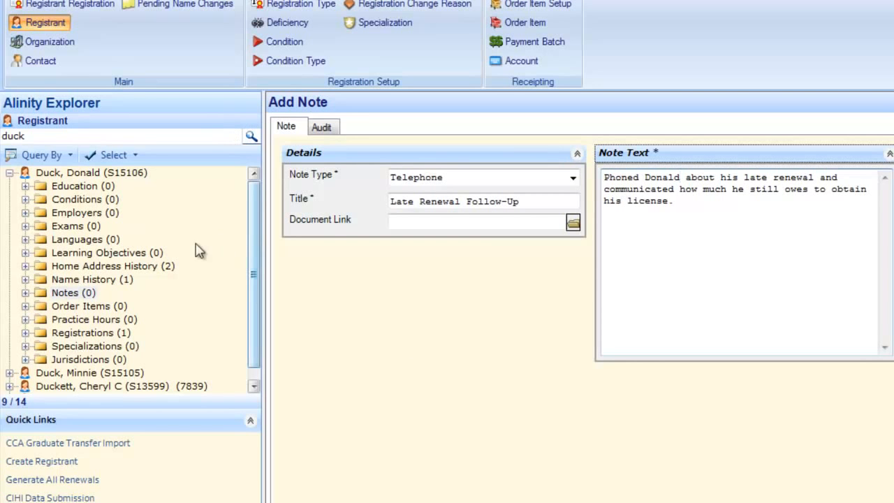
Step: Reload the registrant configuration and query registrants by note type Telephone
right_click(46, 24)
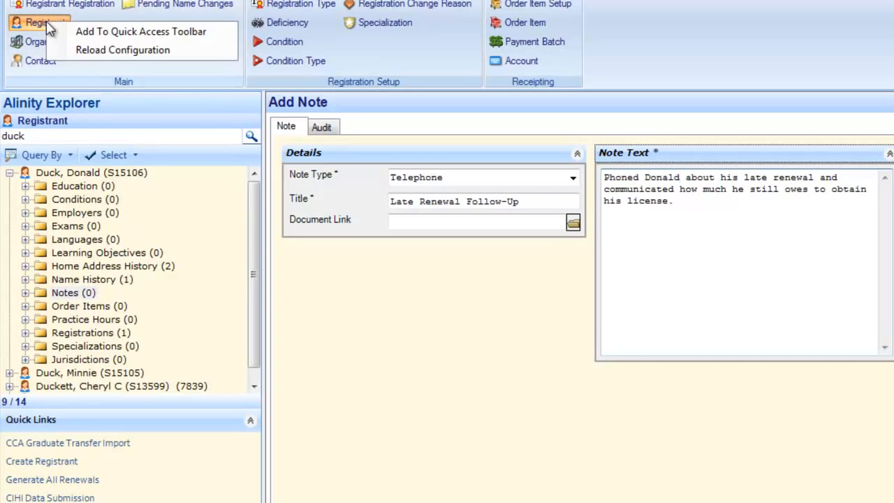
left_click(111, 51)
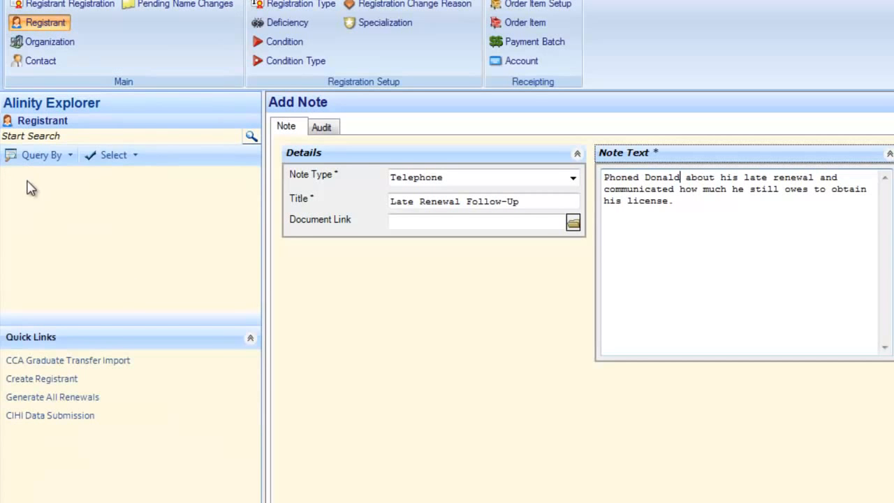
left_click(54, 156)
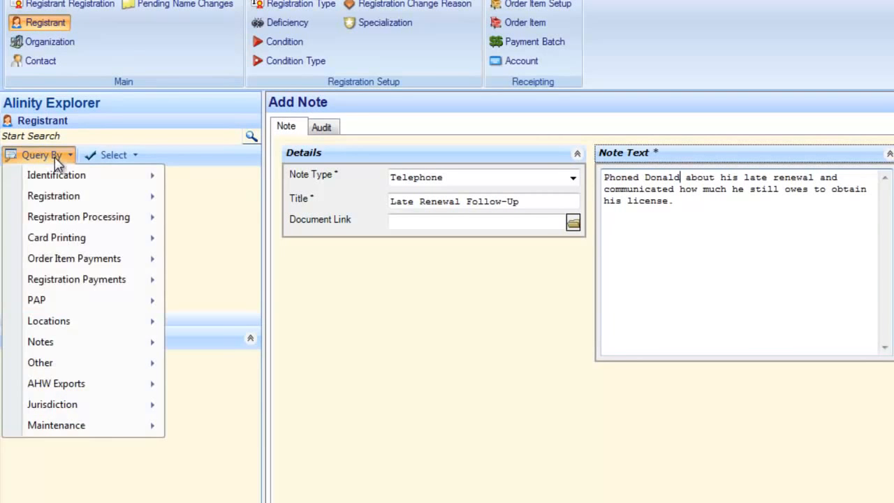
mouse_move(73, 349)
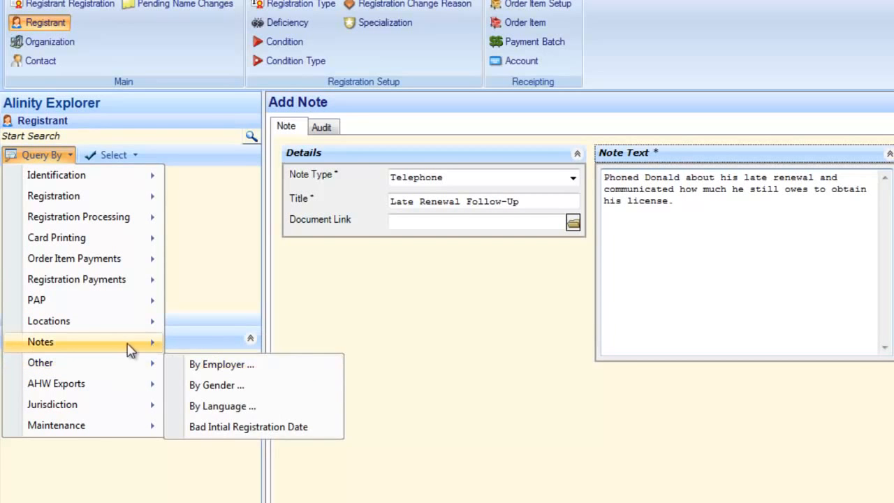
left_click(272, 365)
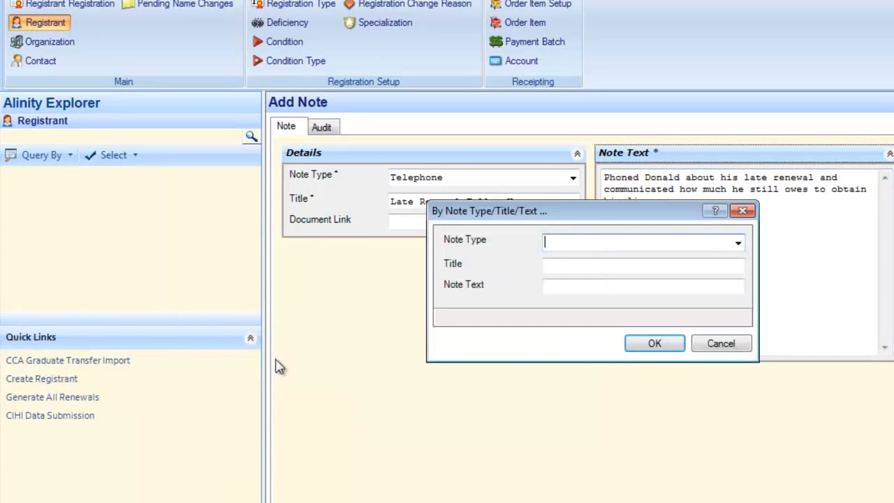
left_click(738, 246)
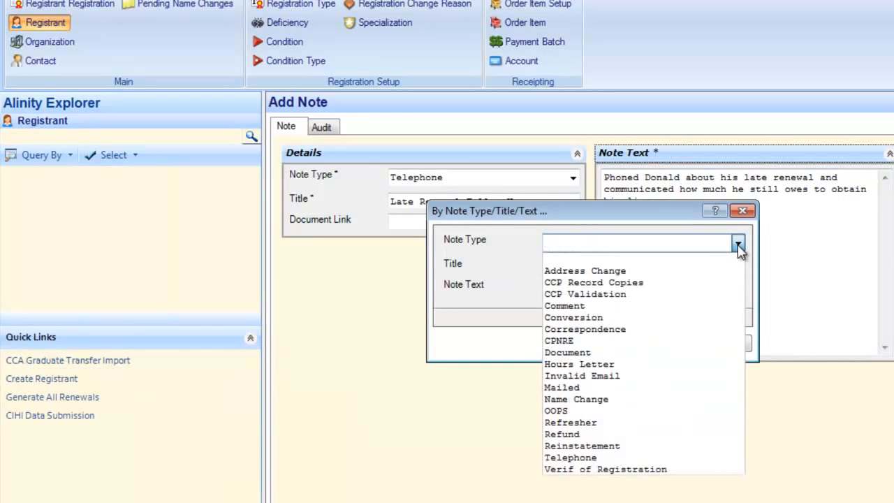
left_click(620, 459)
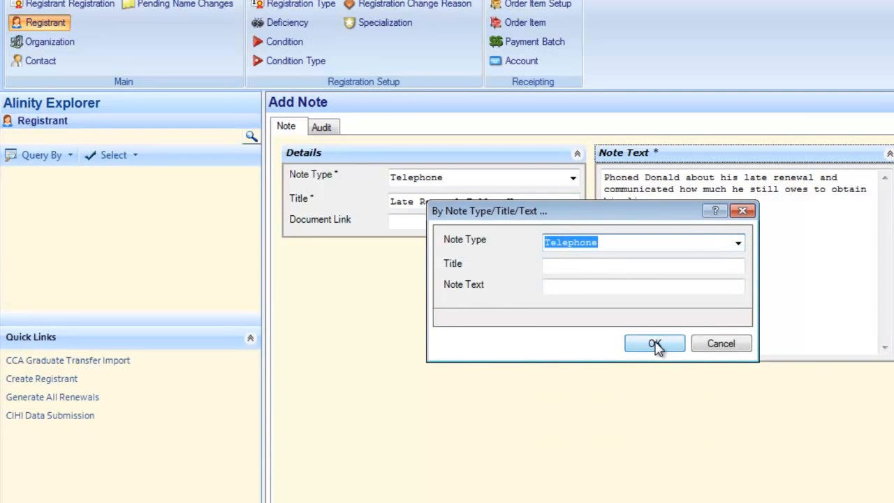
left_click(655, 344)
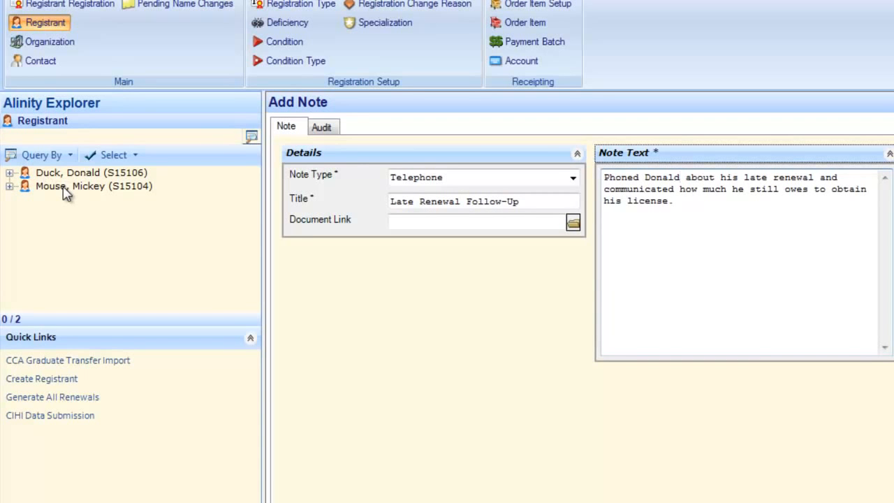
right_click(65, 21)
Step: Query registrants by the note title 'Late Renewal'
left_click(42, 155)
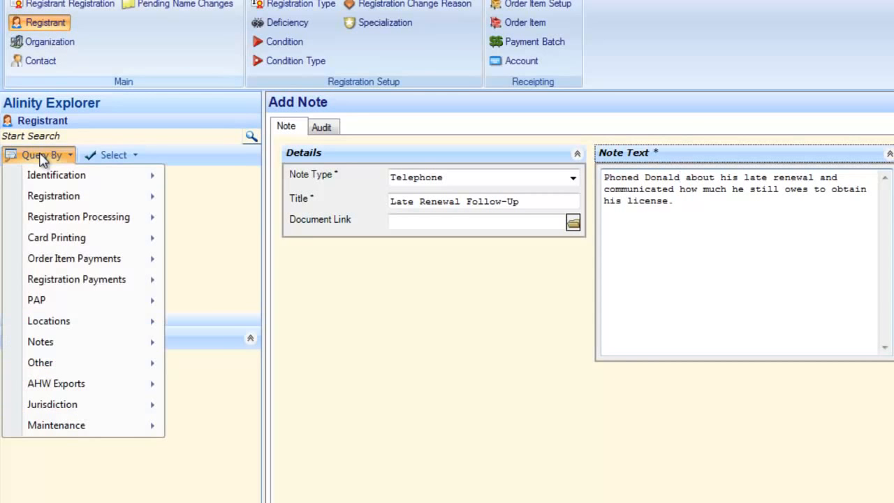
mouse_move(52, 343)
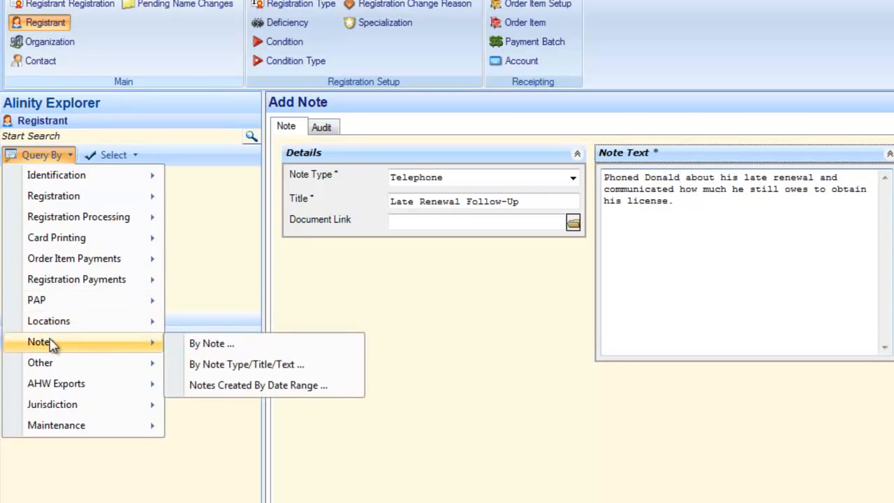
left_click(222, 364)
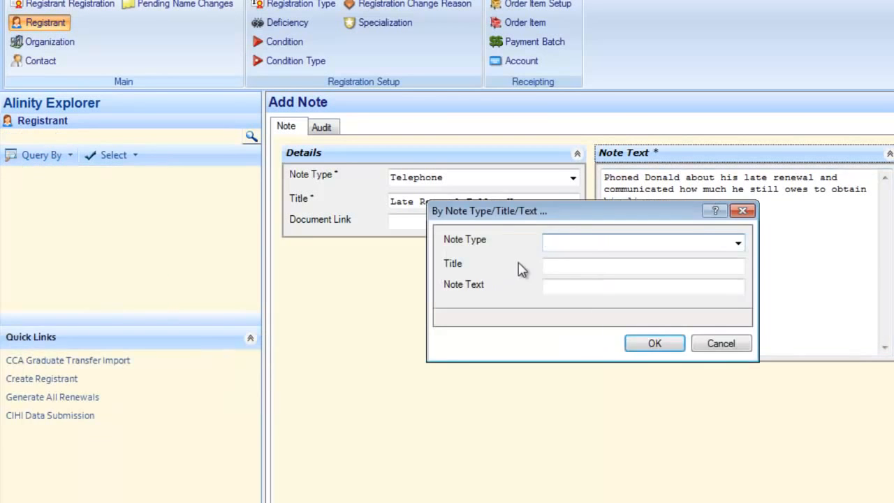
left_click(556, 265)
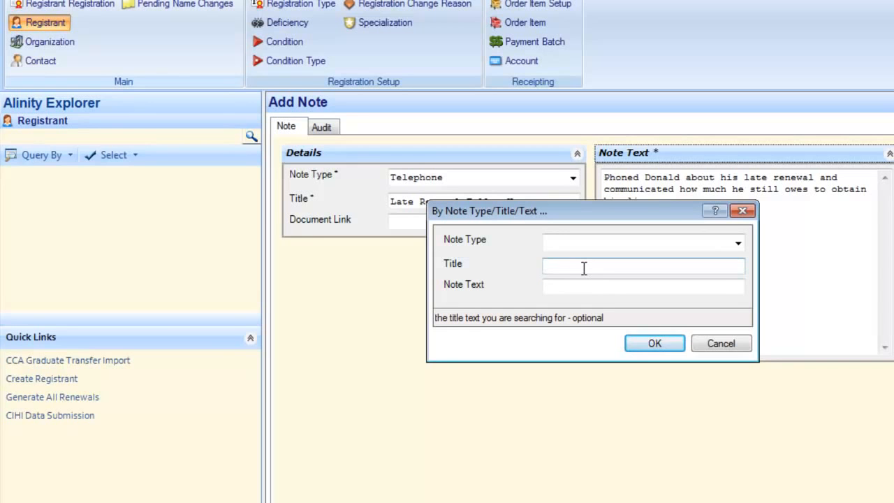
type("Late R")
key("BackSpace")
type("Renewal")
key("Return")
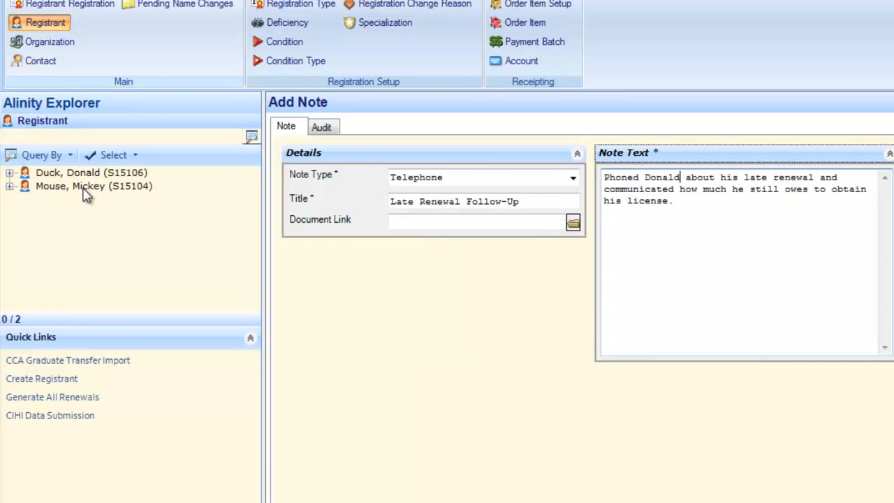
Step: Query registrants whose note text contains 'test'
left_click(59, 161)
mouse_move(85, 341)
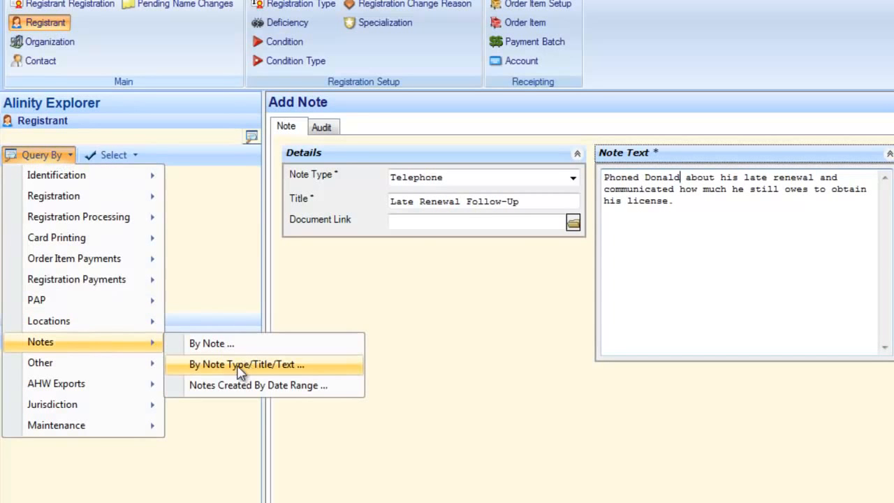
left_click(289, 365)
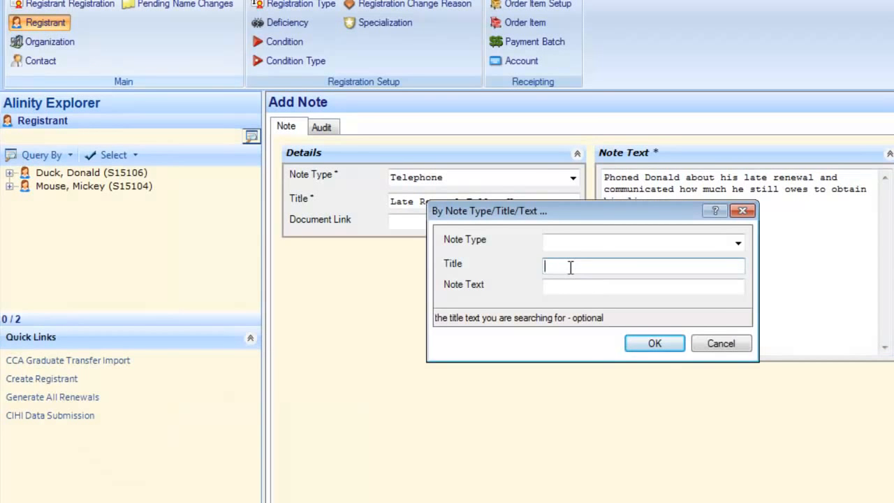
key("Tab")
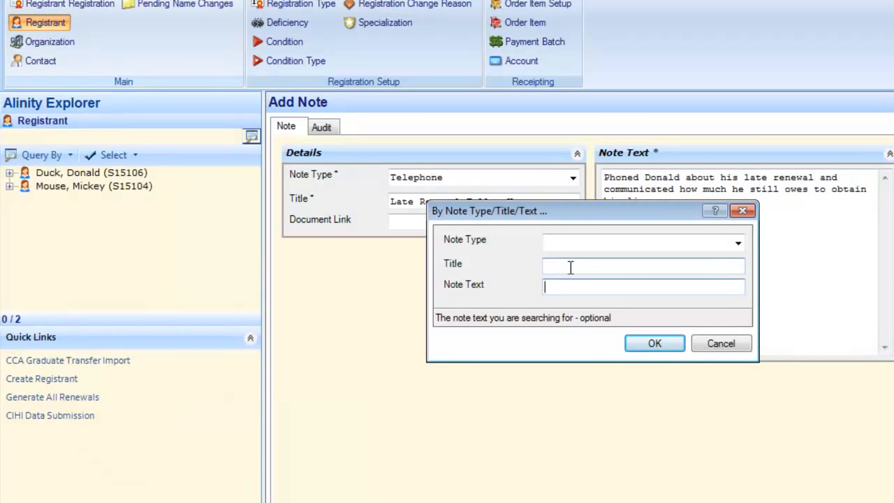
type("test")
key("Return")
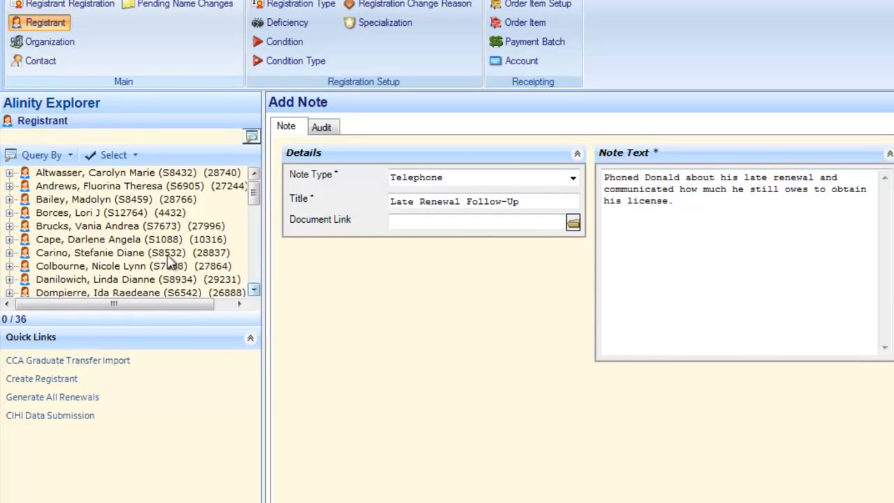
Step: Open the first result's 08-Jun-2010 Conversion note, then show that registrant's details
left_click(9, 174)
double_click(76, 292)
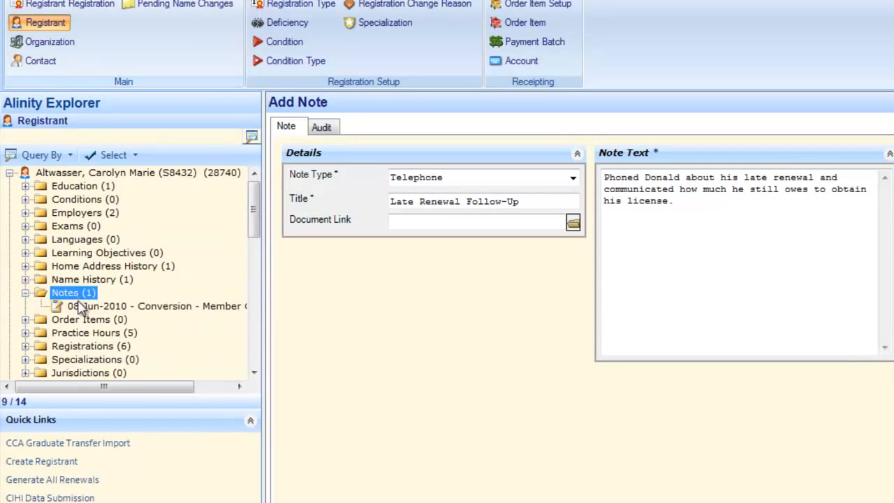
left_click(98, 308)
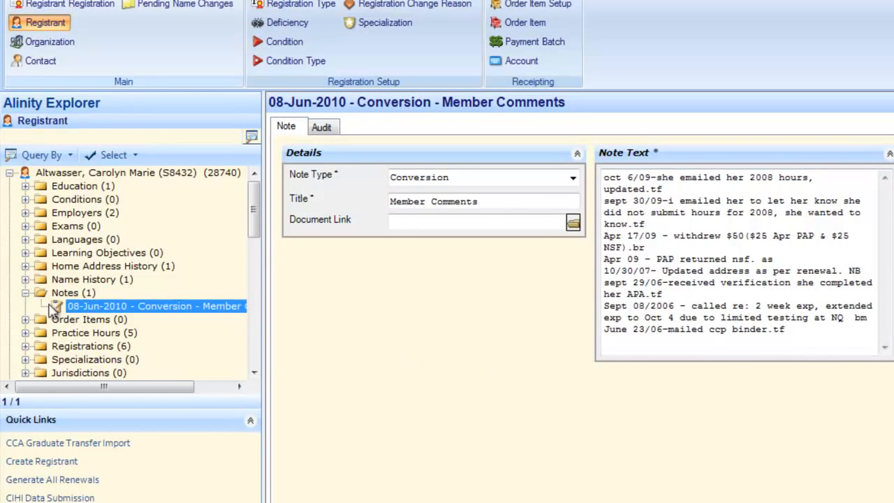
left_click(25, 293)
left_click(65, 175)
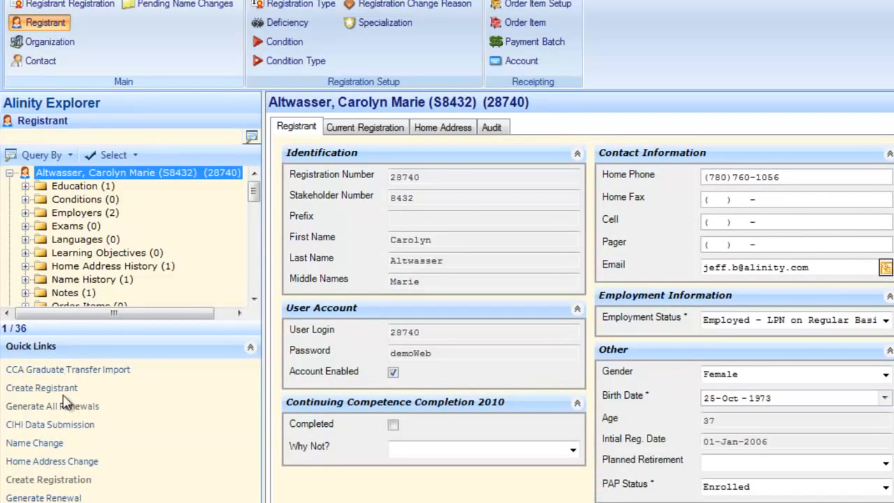
Step: Rerun the note-text query with 'late' instead of 'test' and scroll the results
left_click(252, 137)
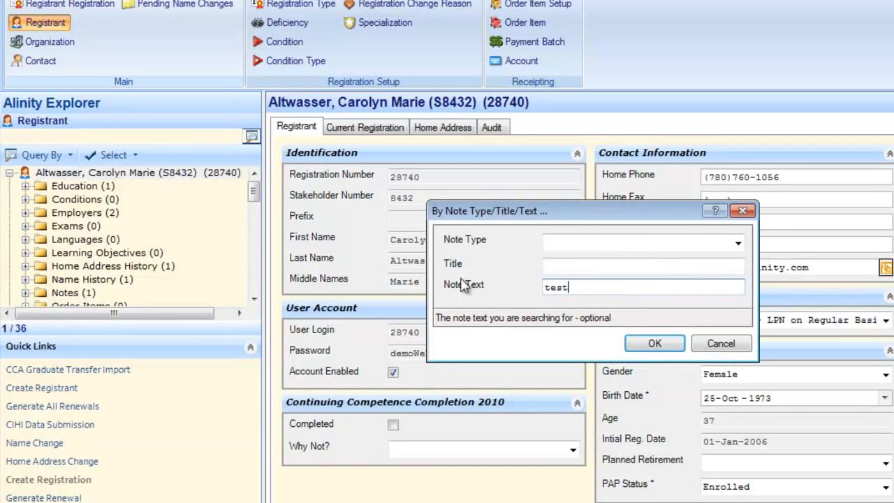
left_click_drag(577, 290, 452, 293)
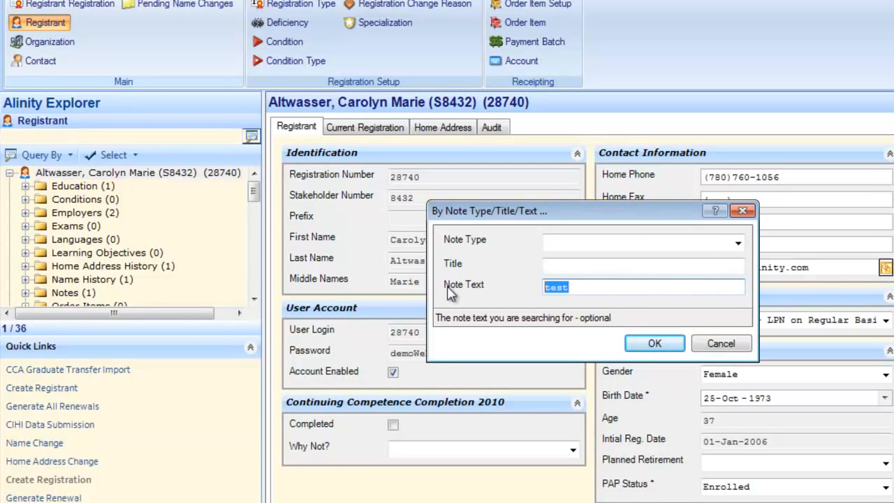
type("late")
key("Return")
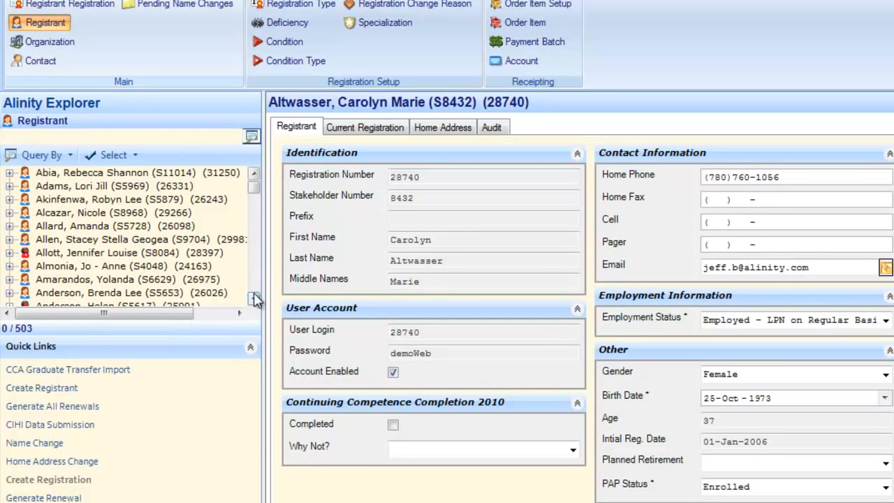
left_click_drag(253, 193, 254, 253)
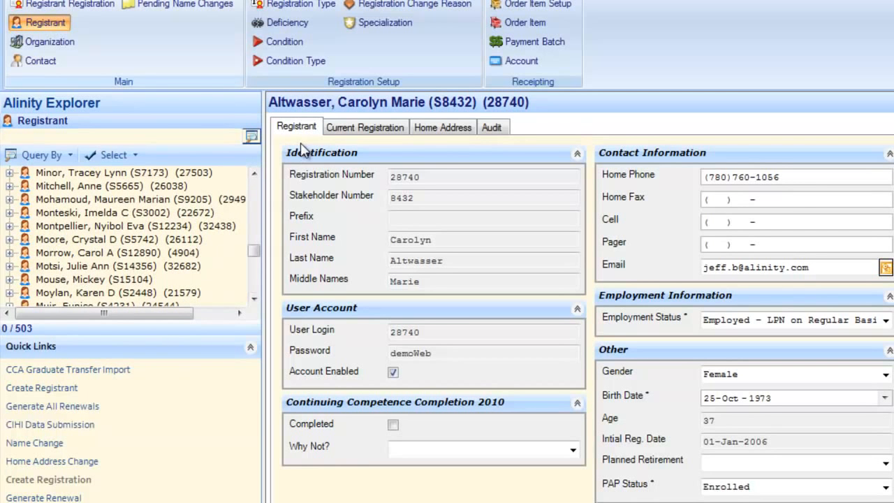